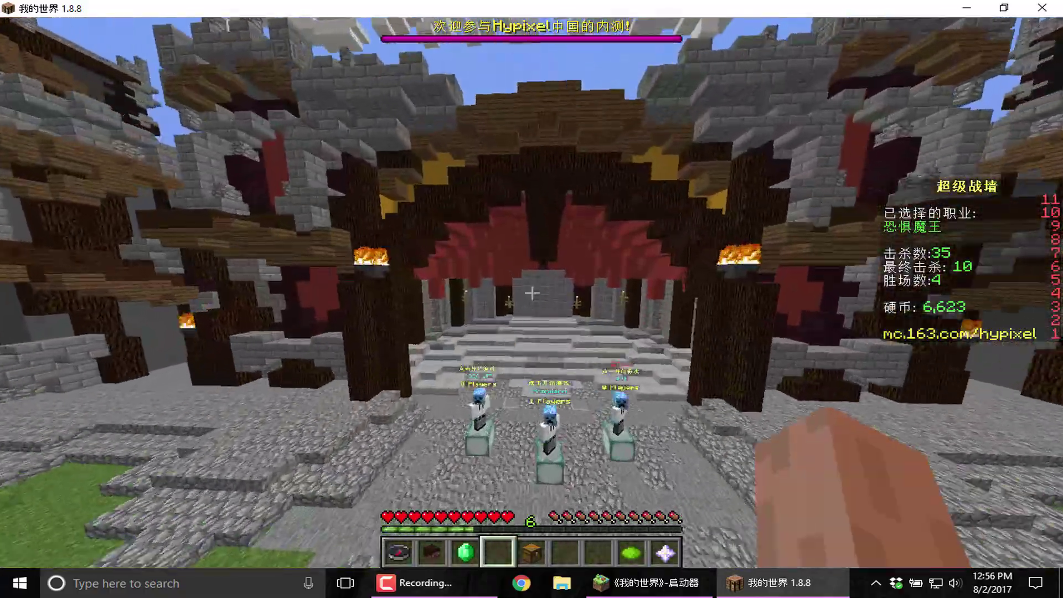
# - Walk past the lobby NPCs to the castle steps, then onto the green launch pad
pyautogui.press('w')
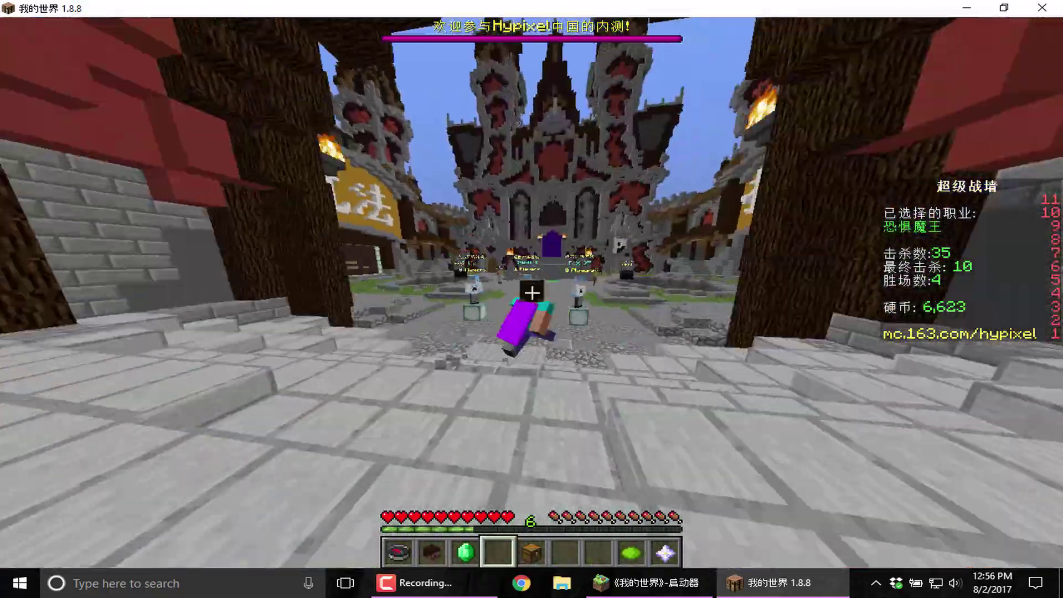
pyautogui.press('w')
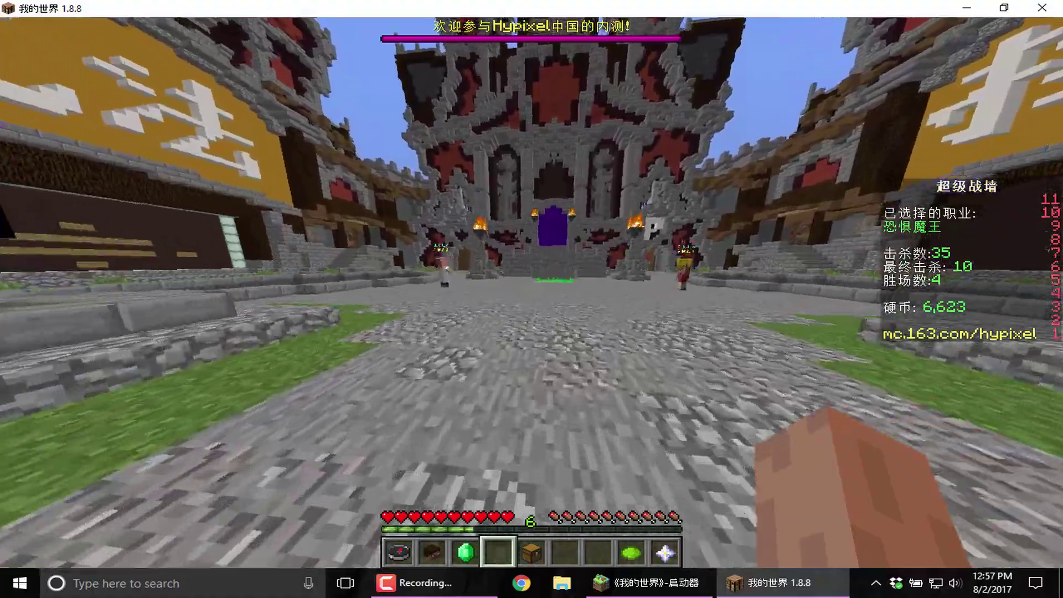
pyautogui.press('w')
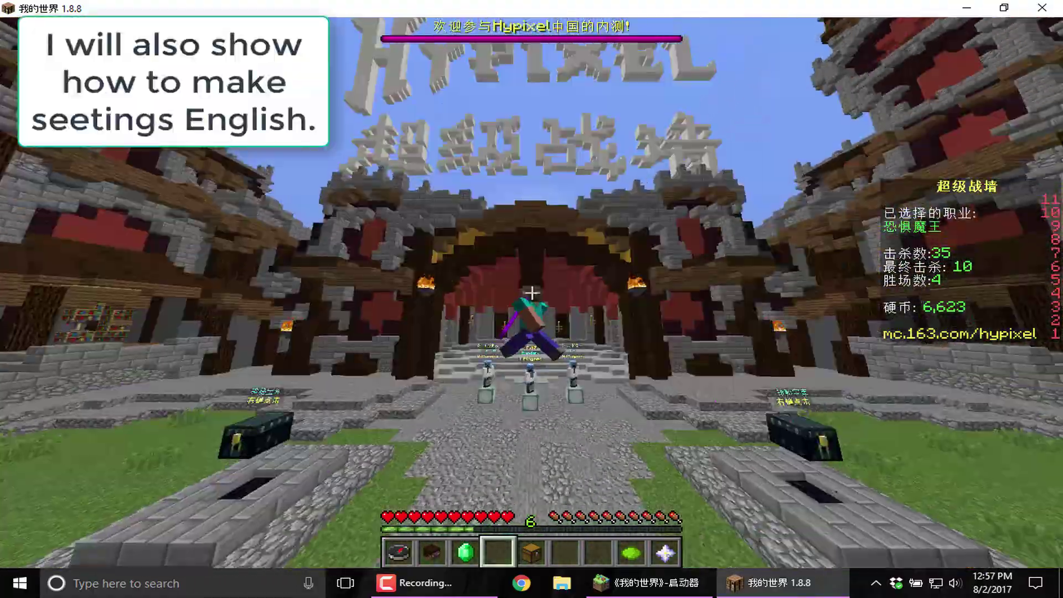
pyautogui.press('w')
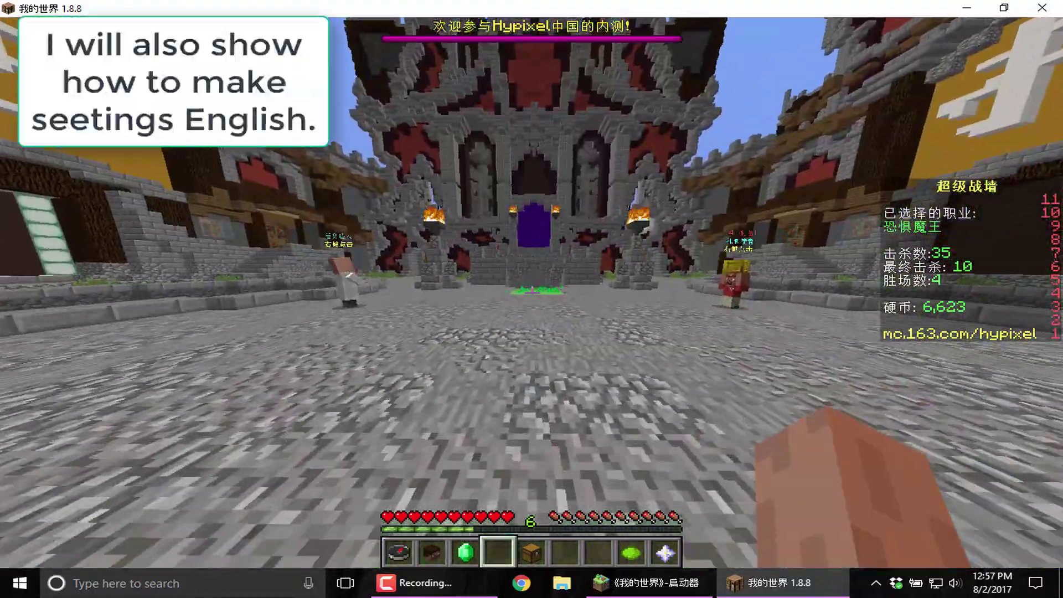
pyautogui.press('w')
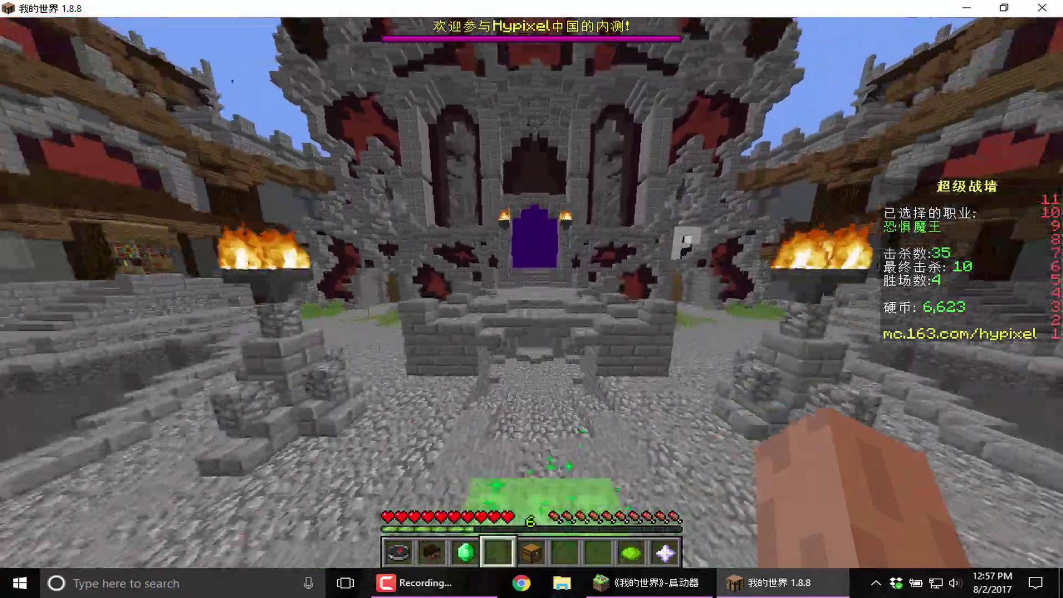
# - Walk through the castle gate tunnel, then switch to the third-person camera with F5
pyautogui.press('w')
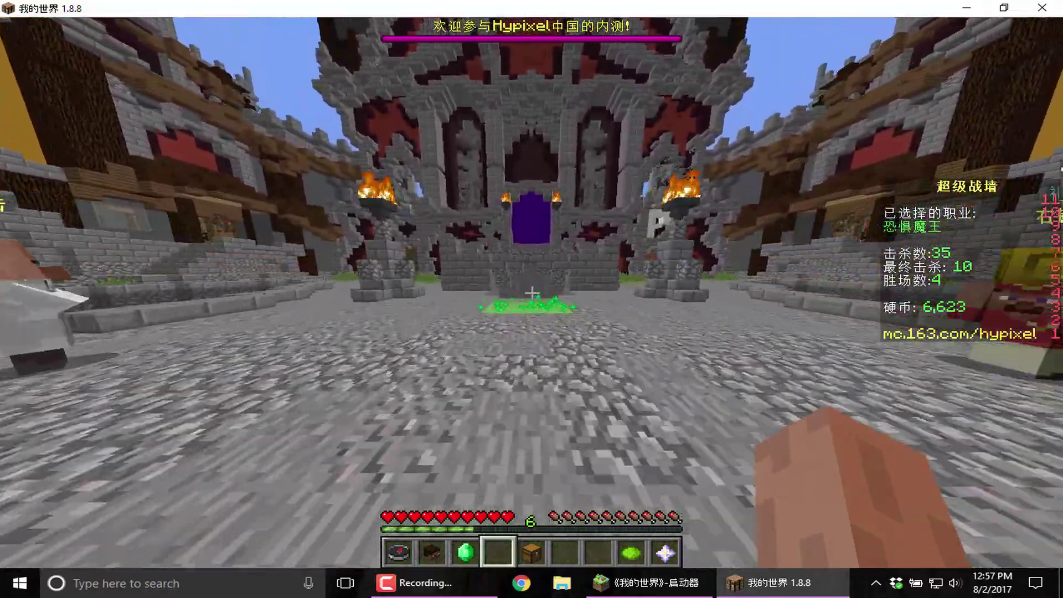
pyautogui.press('w')
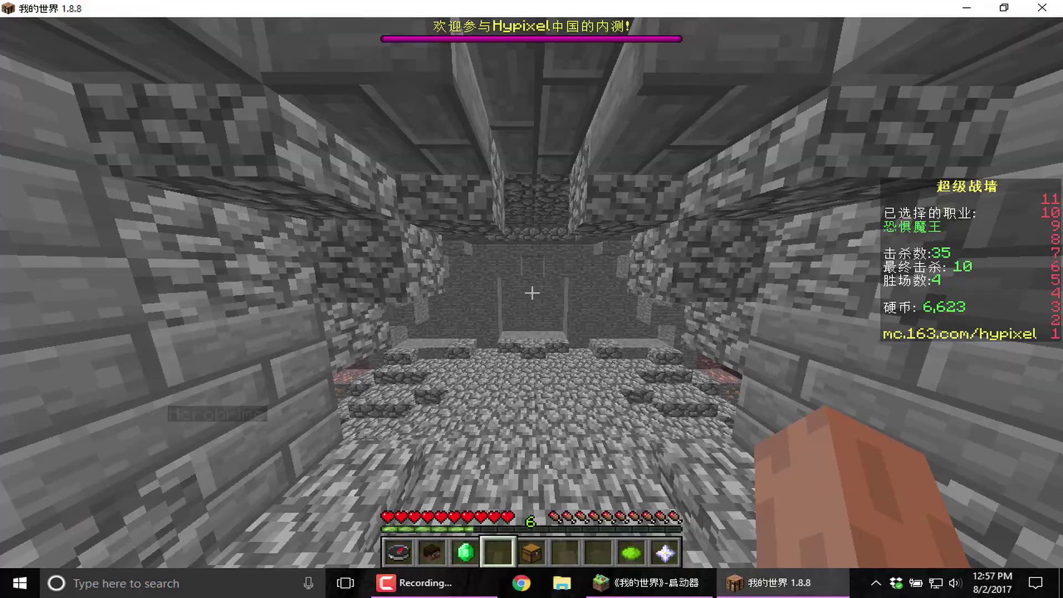
pyautogui.press('w')
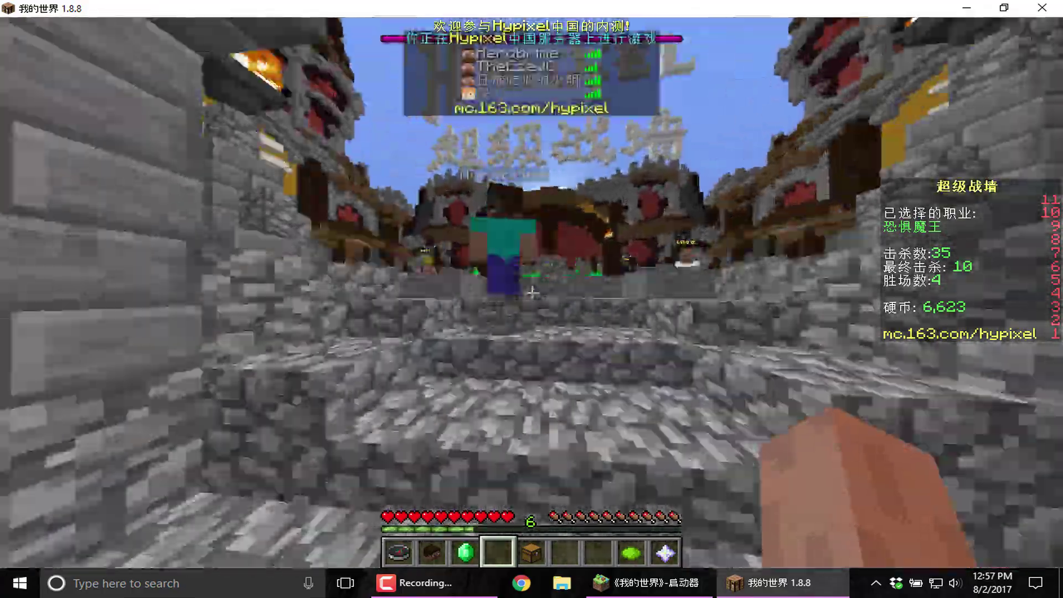
pyautogui.press('w')
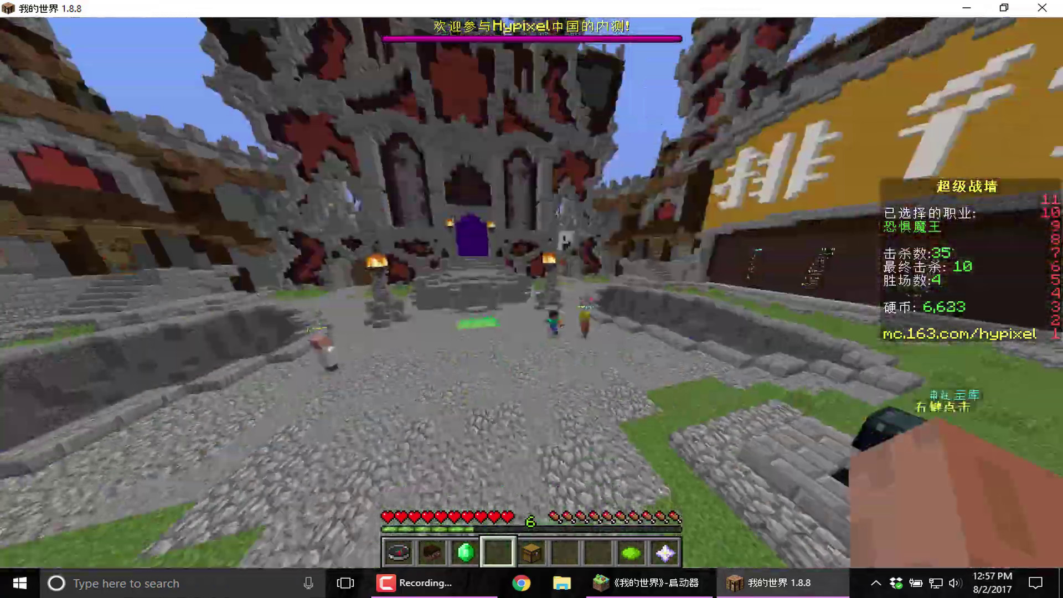
pyautogui.press('w')
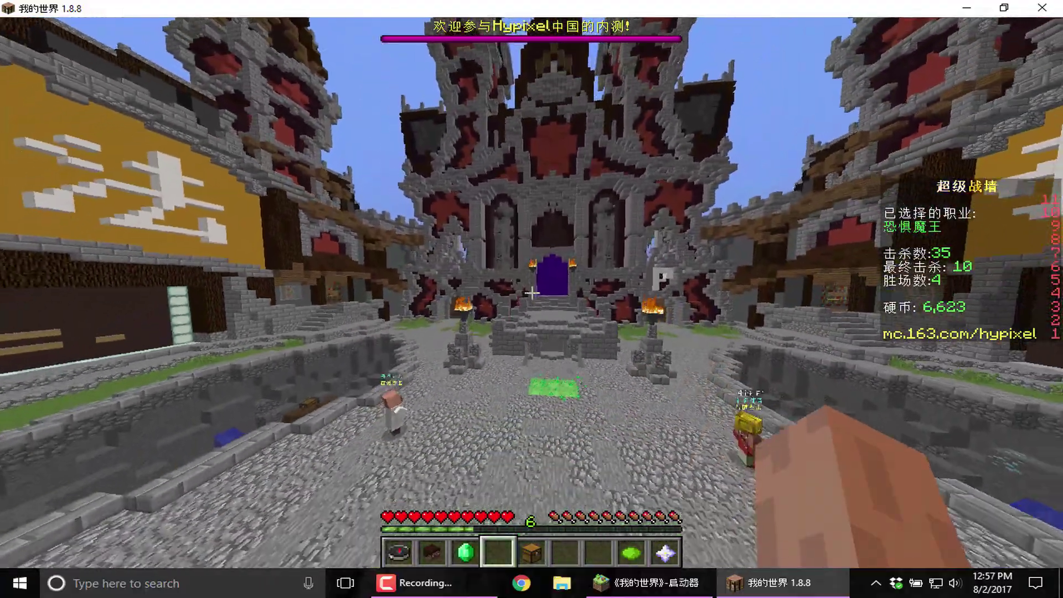
pyautogui.press('w')
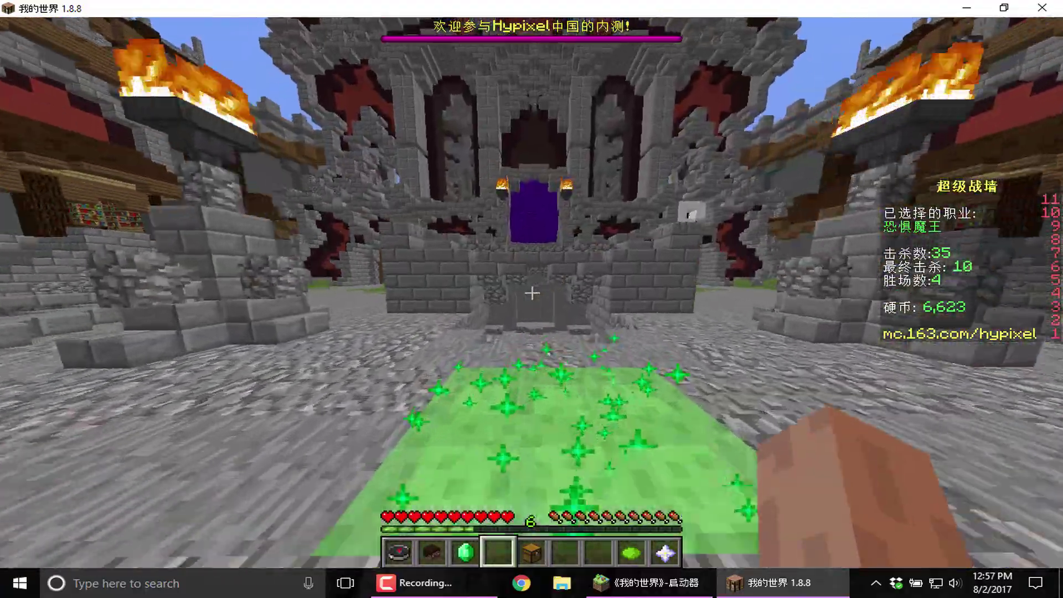
pyautogui.press('F5')
pyautogui.press('F5')
pyautogui.press('F5')
# - Pause and minimize the game, then search %appdata to open the Roaming folder
pyautogui.press('Escape')
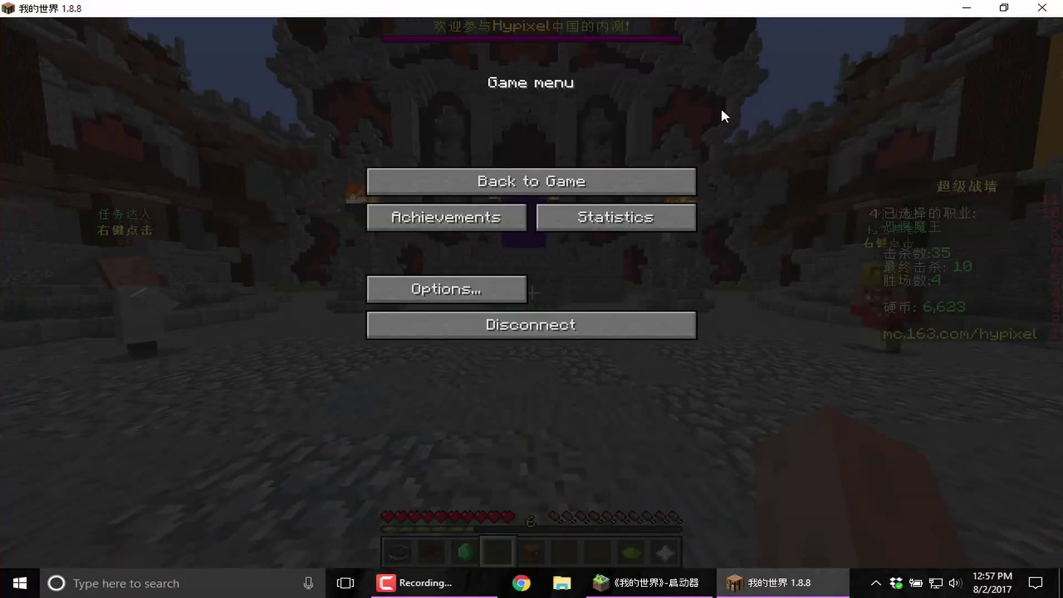
pyautogui.click(982, 10)
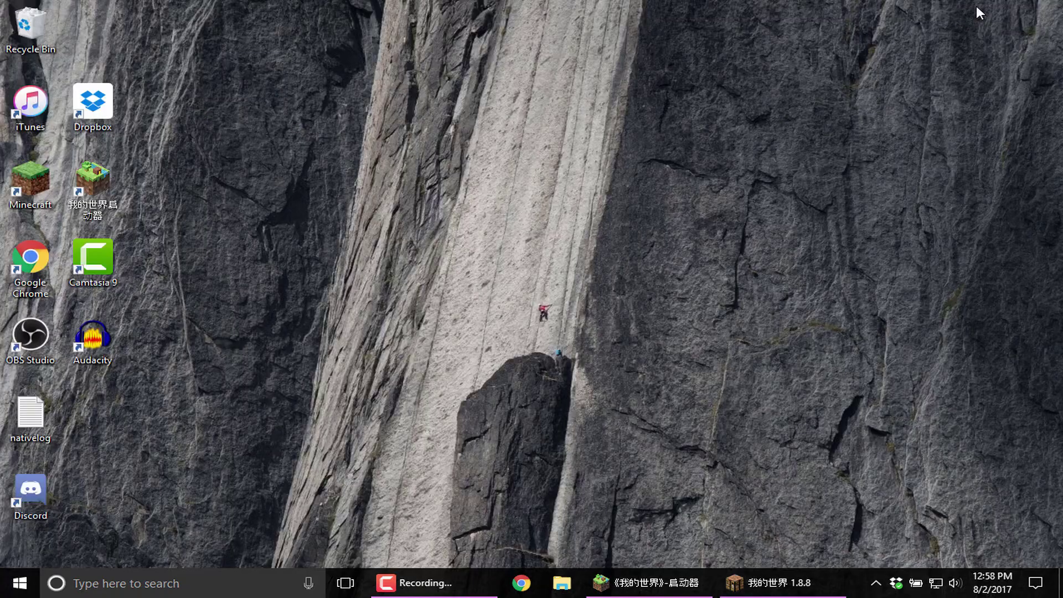
pyautogui.click(278, 593)
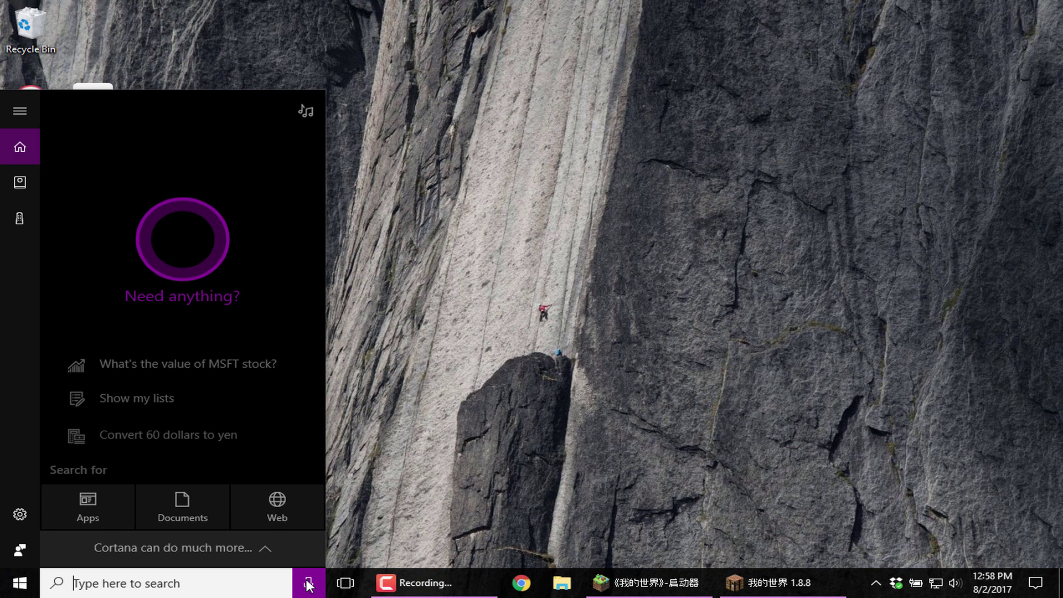
pyautogui.write('%a')
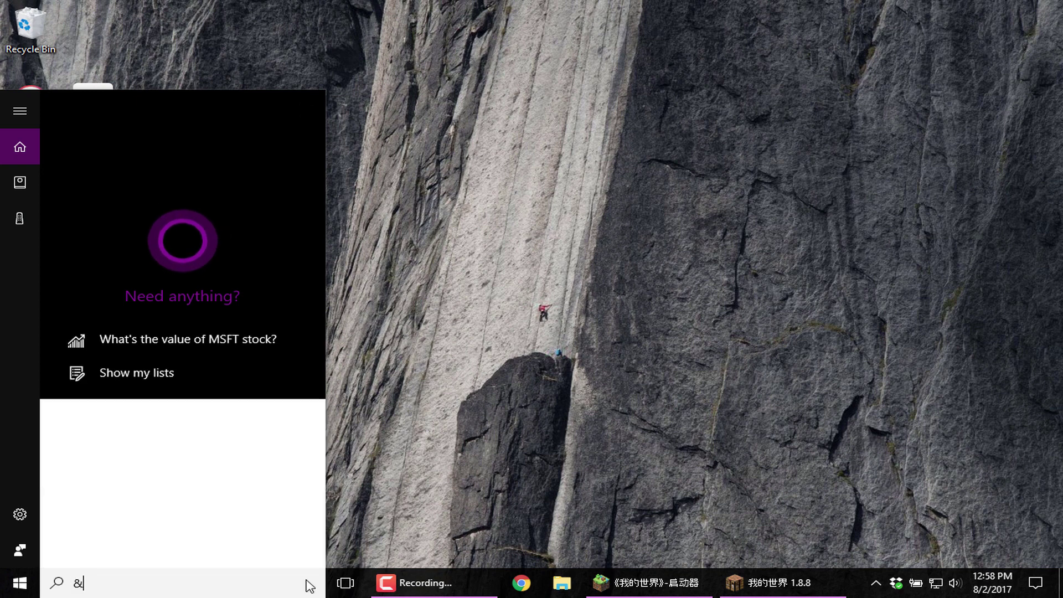
pyautogui.write('po')
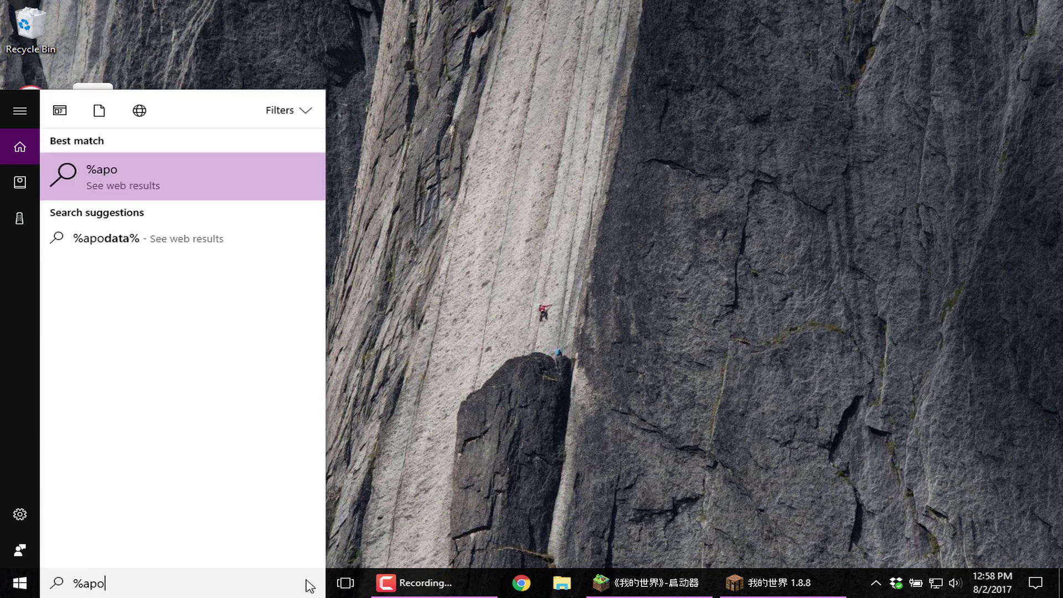
pyautogui.press('BackSpace')
pyautogui.write('pdata')
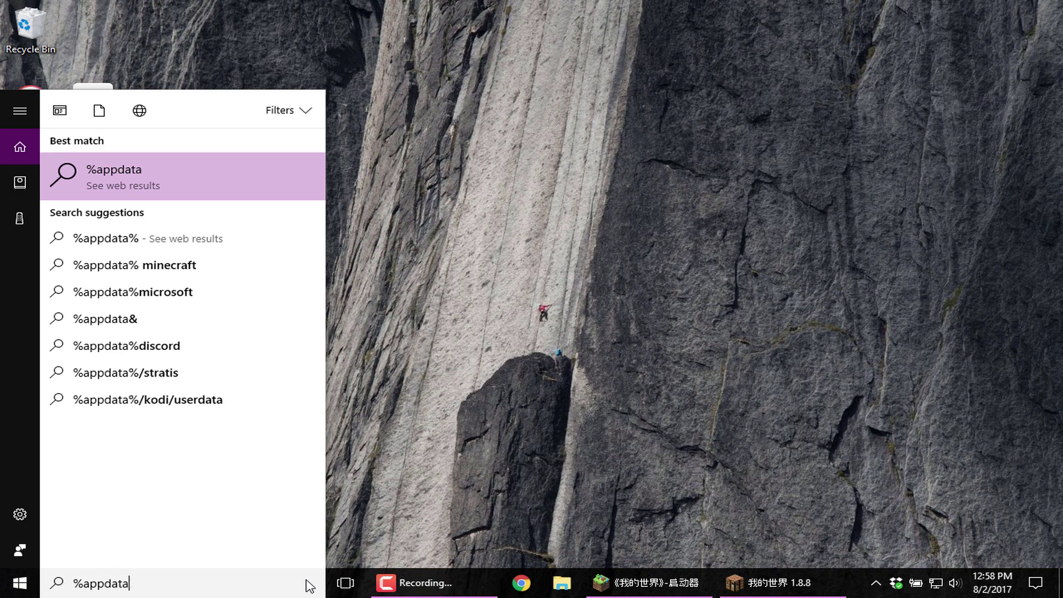
pyautogui.press('Escape')
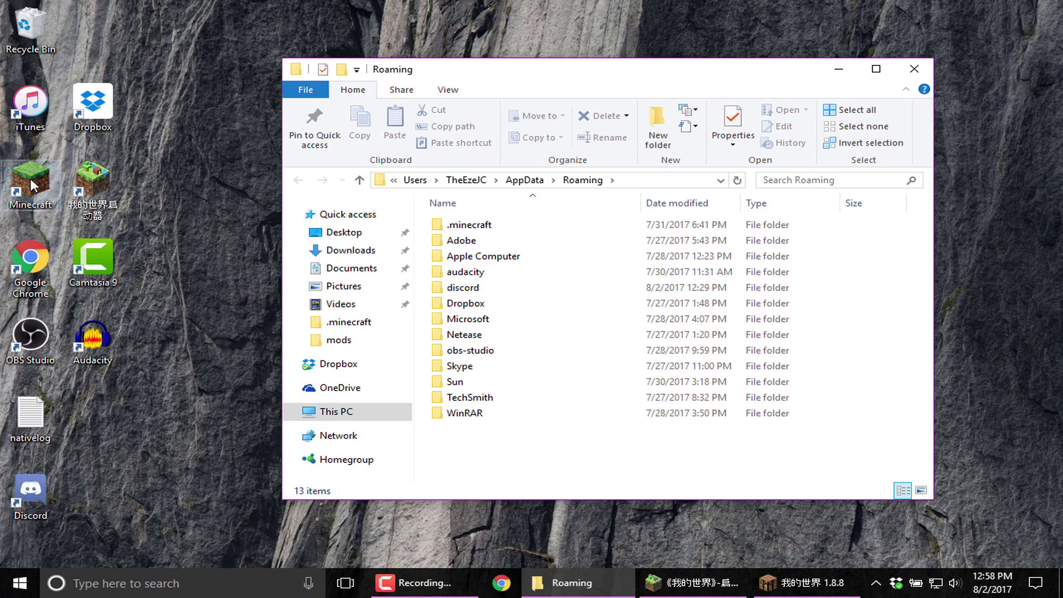
# - Open the .minecraft folder in Roaming and scroll through its contents
pyautogui.doubleClick(513, 230)
pyautogui.scroll(-2, 515, 233)
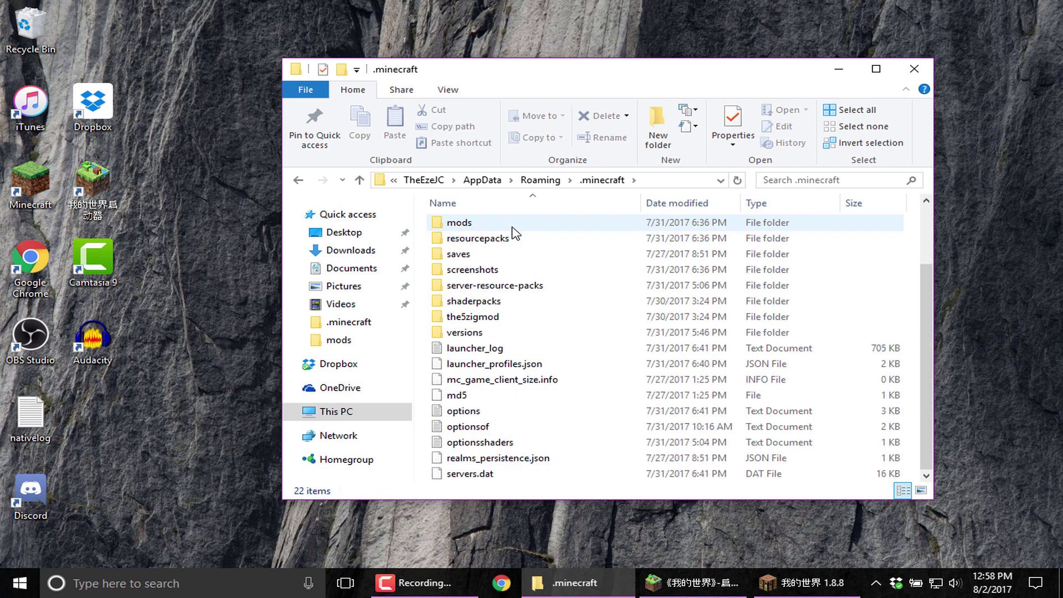
pyautogui.scroll(2, 515, 232)
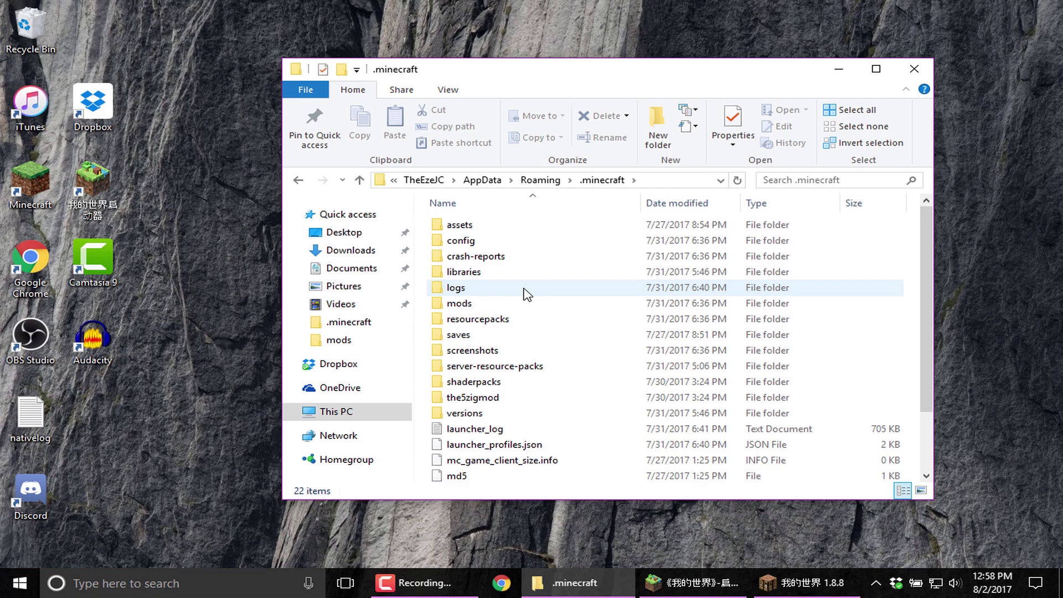
# - Briefly resume the game, pause it again, and minimize it back to Explorer
pyautogui.click(809, 583)
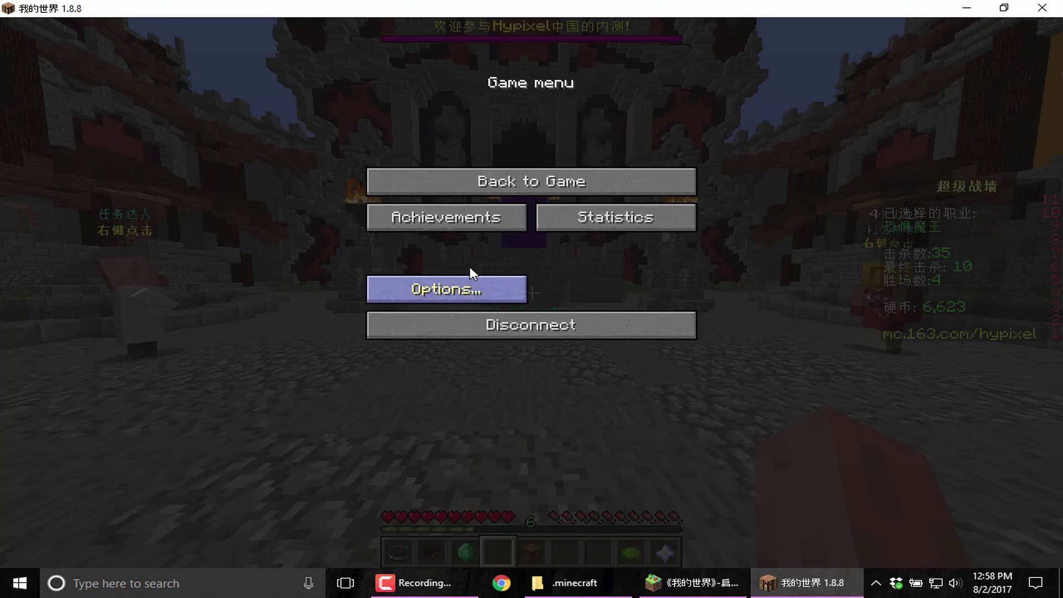
pyautogui.click(465, 187)
pyautogui.press('Escape')
pyautogui.press('Escape')
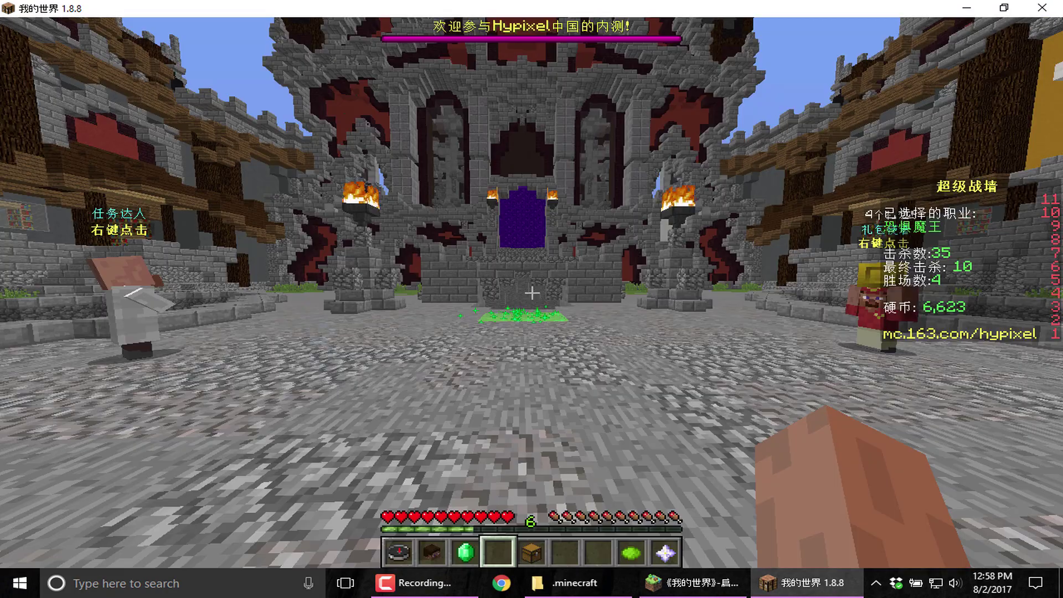
pyautogui.press('Escape')
pyautogui.click(965, 8)
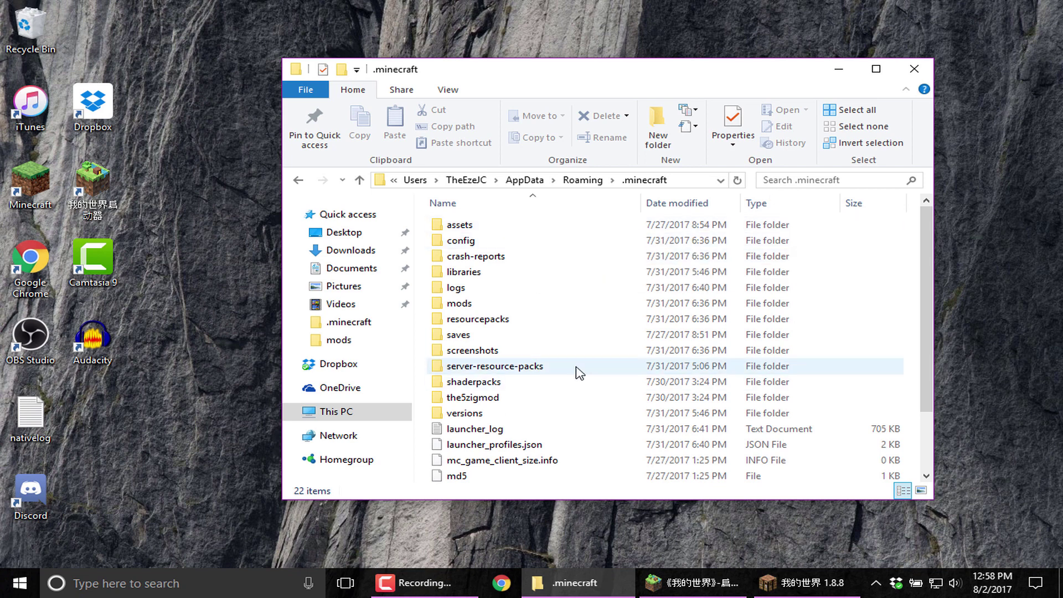
# - Scroll down and select the optionsof file, then the options file
pyautogui.scroll(-2, 559, 410)
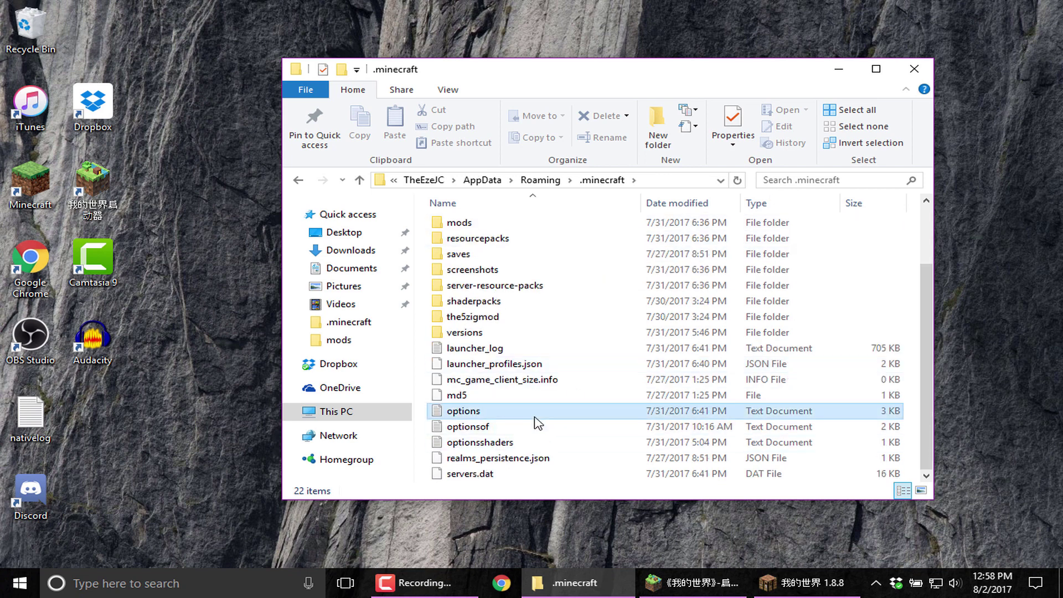
pyautogui.click(529, 426)
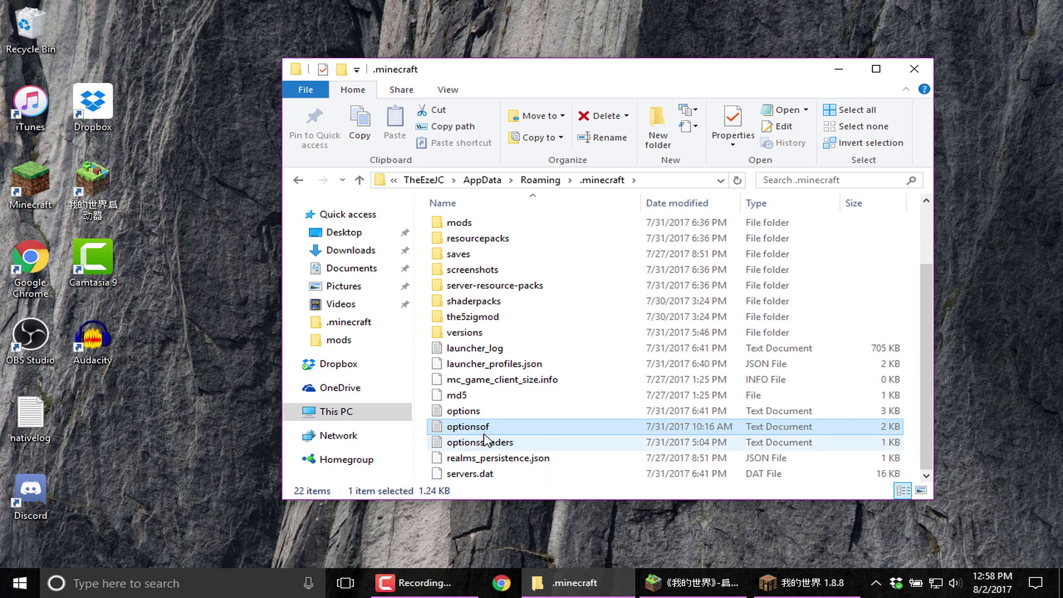
pyautogui.click(521, 411)
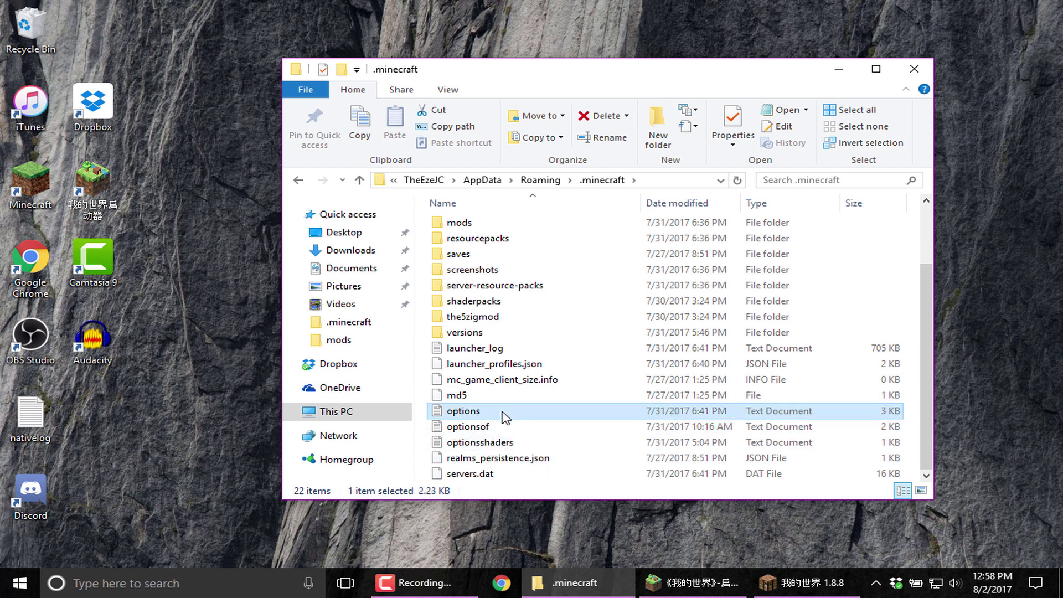
# - Select options and optionsof together, then open the BOOTCAMP (C:) drive from This PC
pyautogui.keyDown('ctrl'); pyautogui.click(482, 428); pyautogui.keyUp('ctrl')
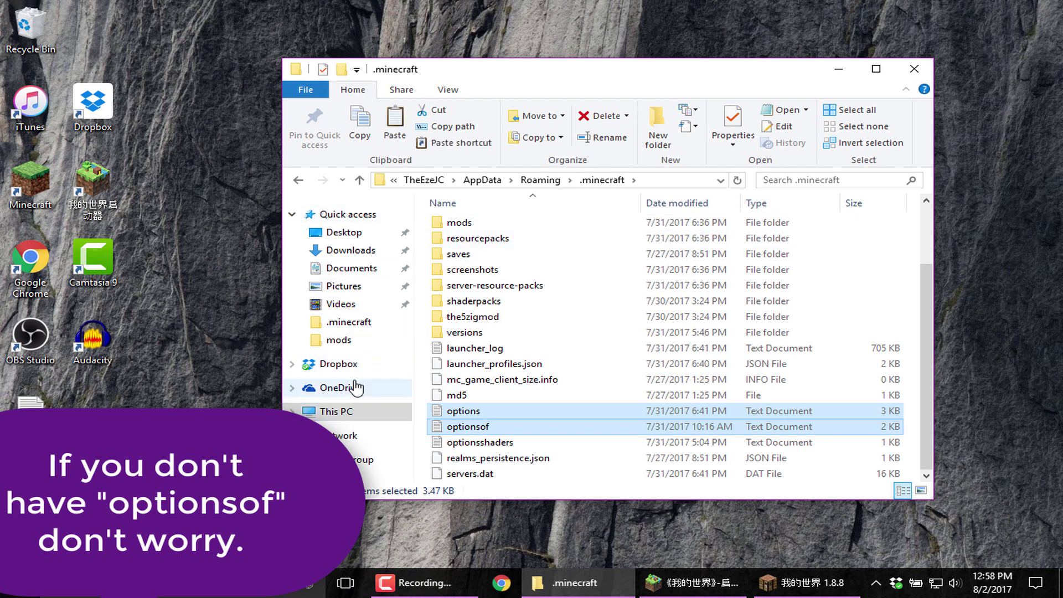
pyautogui.click(336, 411)
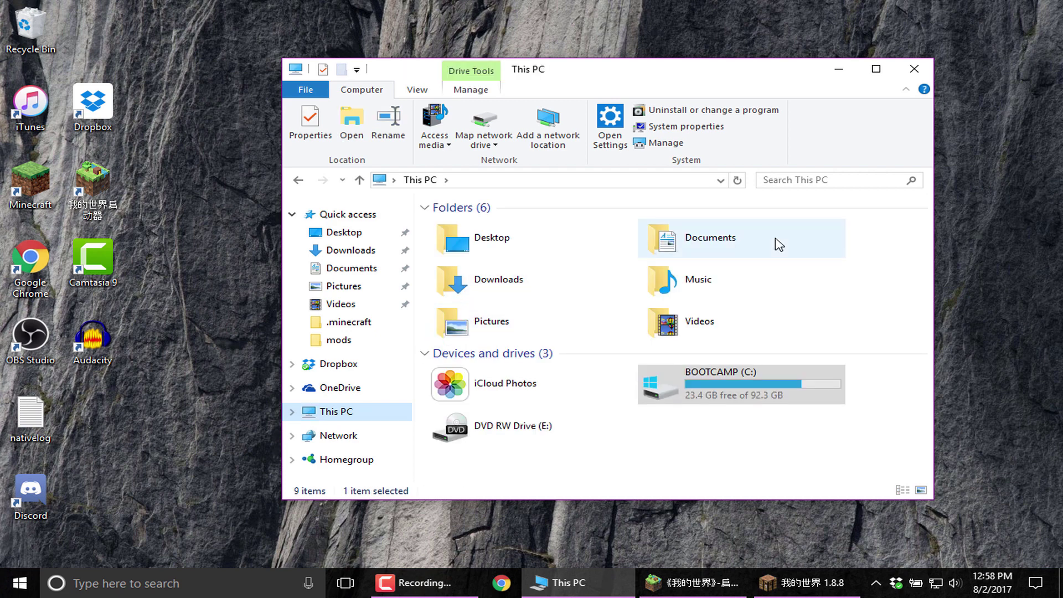
pyautogui.click(760, 481)
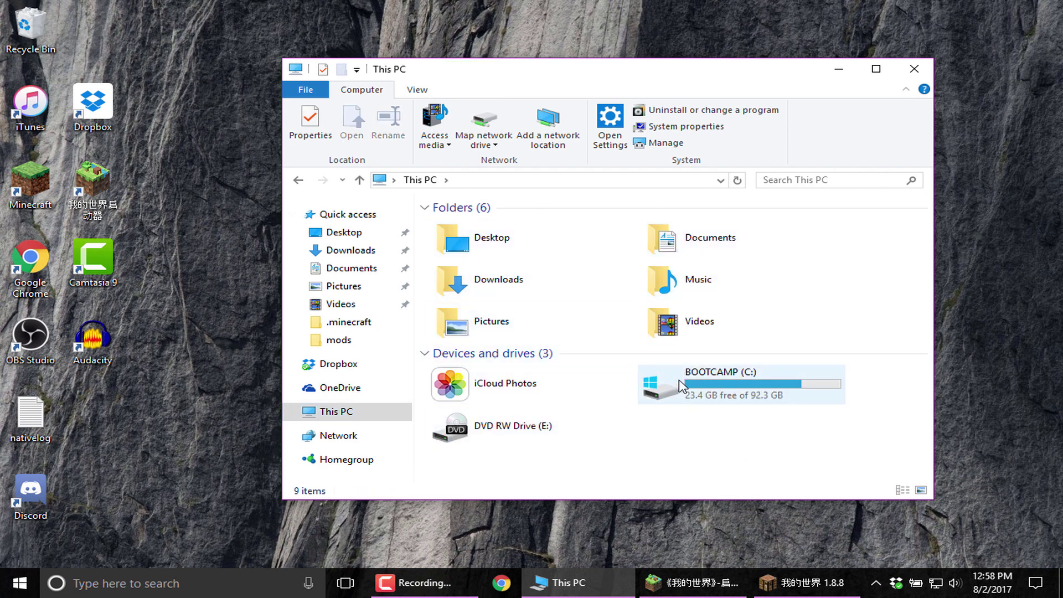
pyautogui.click(756, 391)
pyautogui.doubleClick(756, 391)
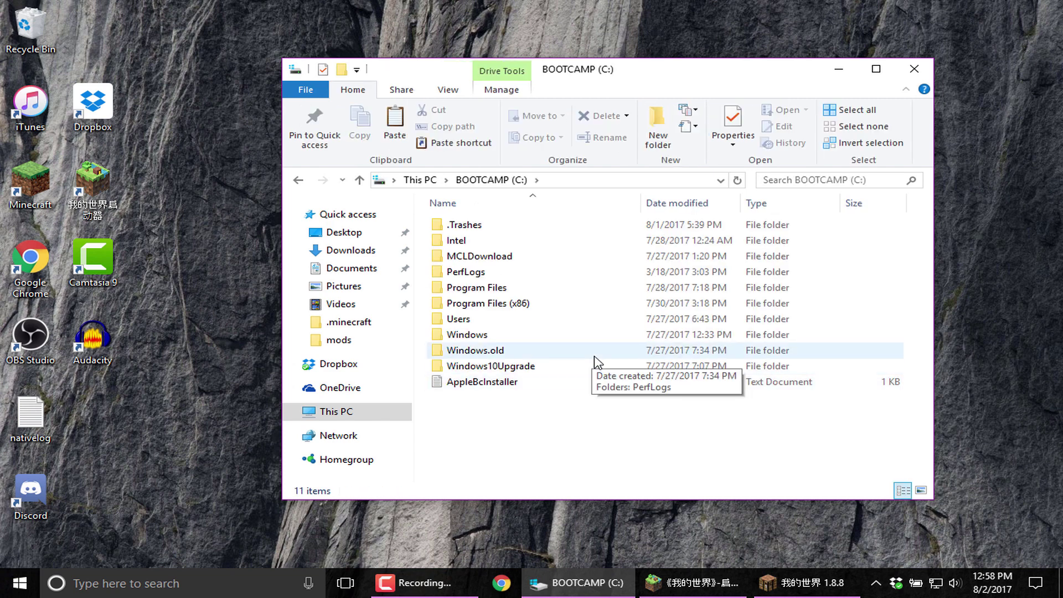
# - Open C:\MCLDownload\Game\NetGame, showing Hypixel, 梦世界 and gamelist
pyautogui.doubleClick(524, 263)
pyautogui.click(506, 244)
pyautogui.doubleClick(506, 244)
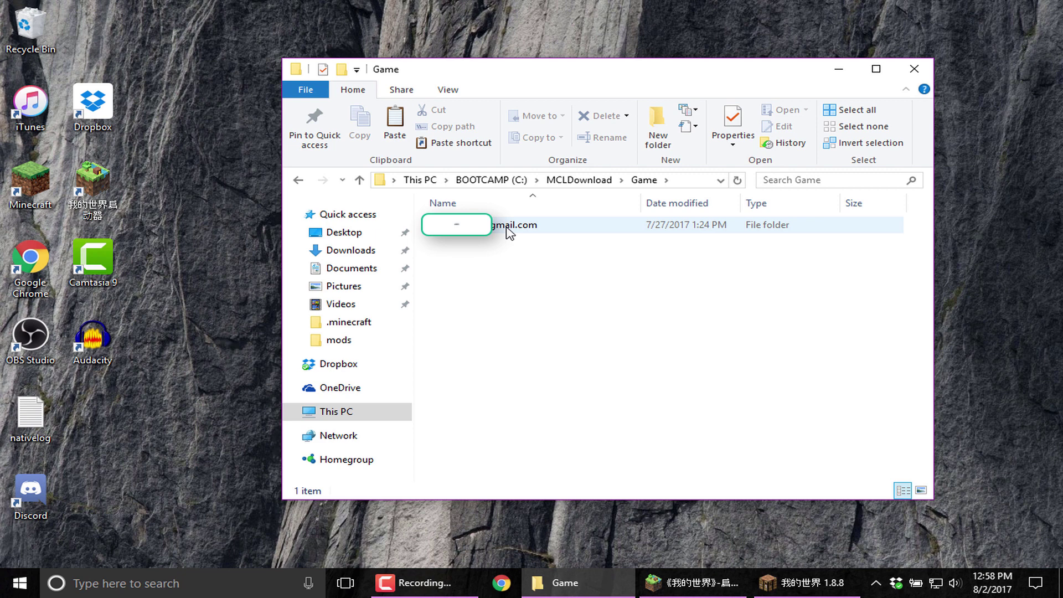
pyautogui.doubleClick(506, 227)
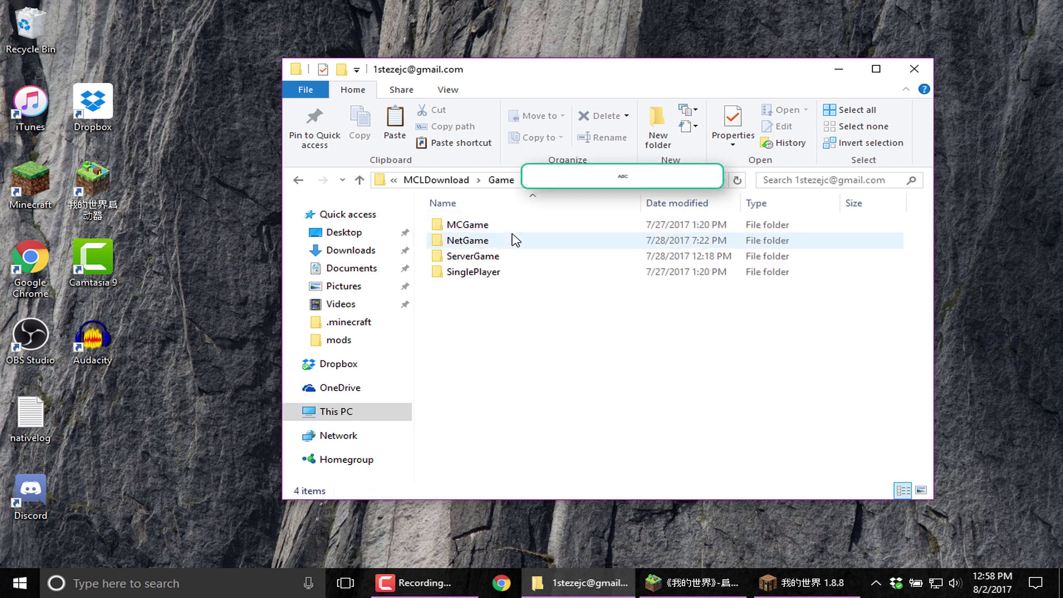
pyautogui.doubleClick(521, 242)
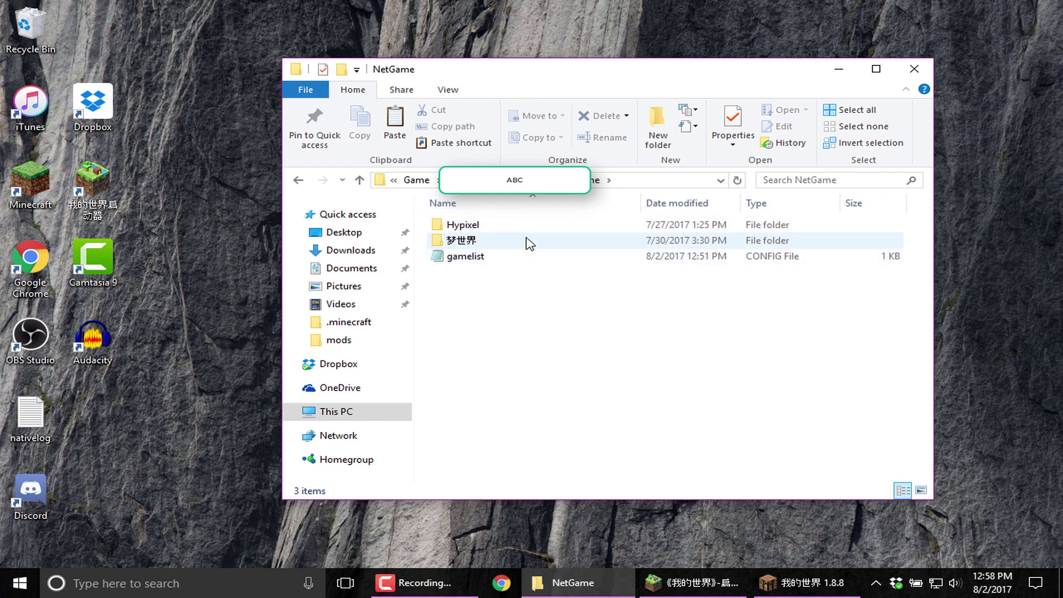
pyautogui.click(806, 583)
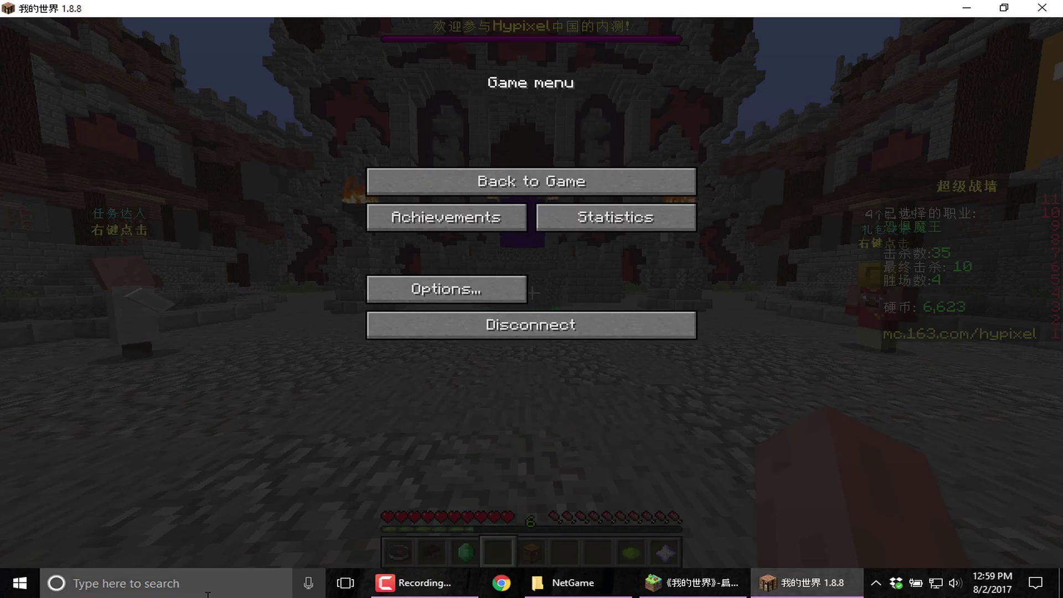
pyautogui.click(437, 574)
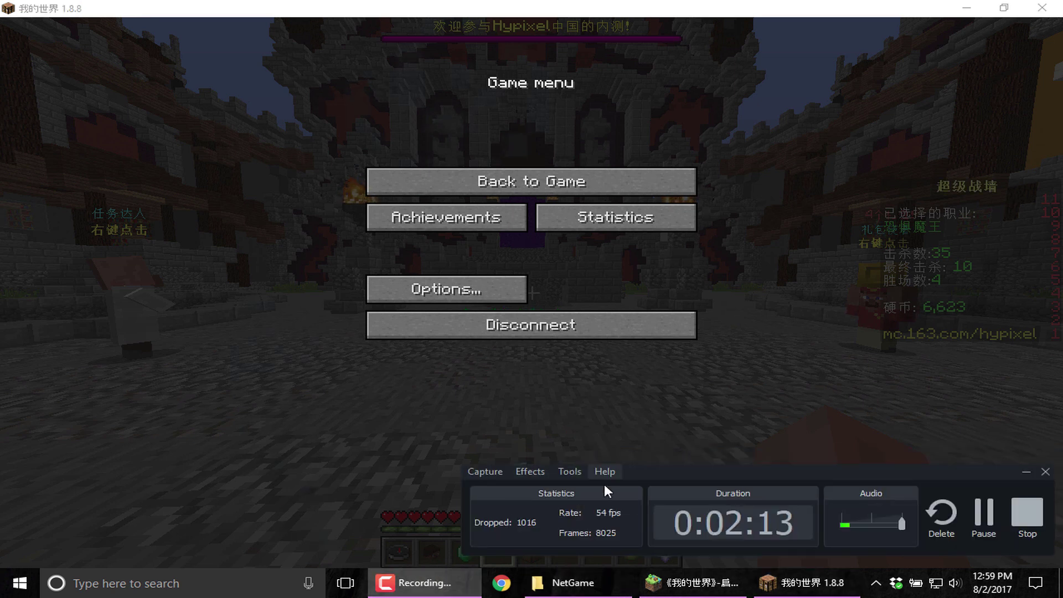
pyautogui.click(1026, 472)
pyautogui.click(570, 581)
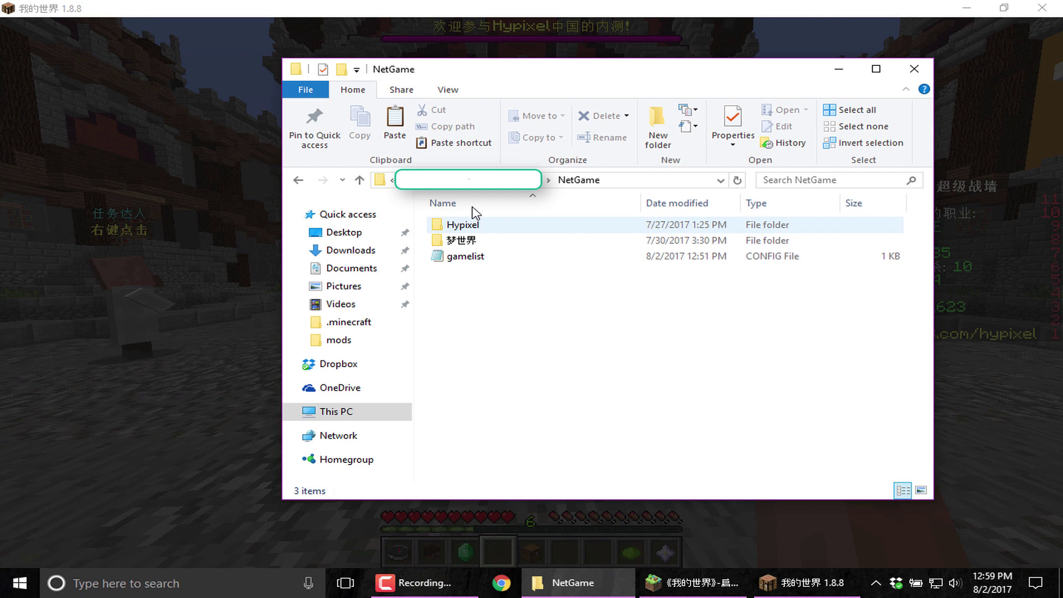
pyautogui.doubleClick(529, 229)
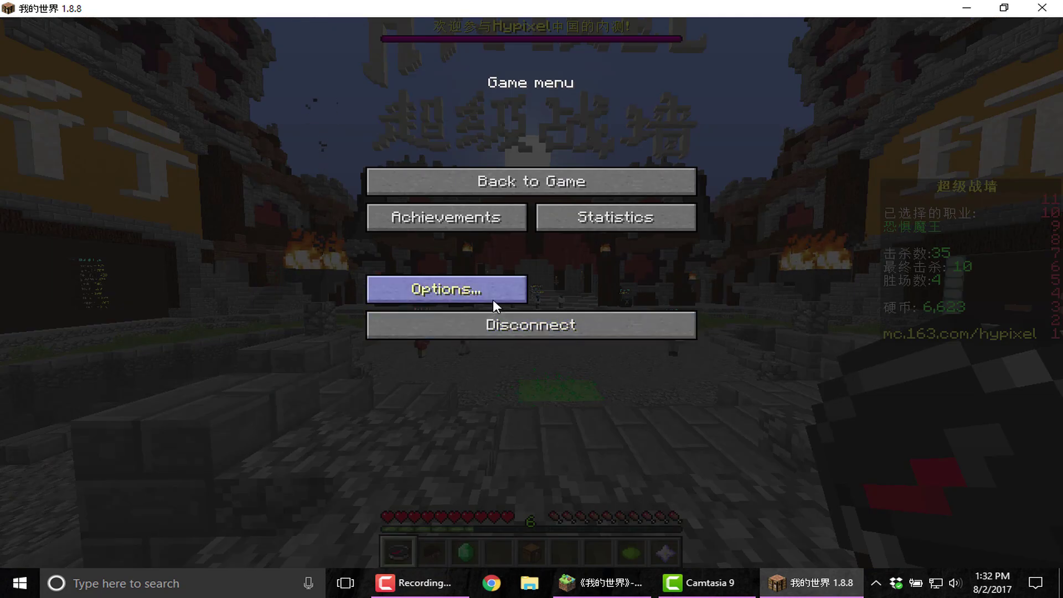
# - Open the resource pack folder via Options > Resource Packs, then go up to Hypixel's .minecraft
pyautogui.click(493, 299)
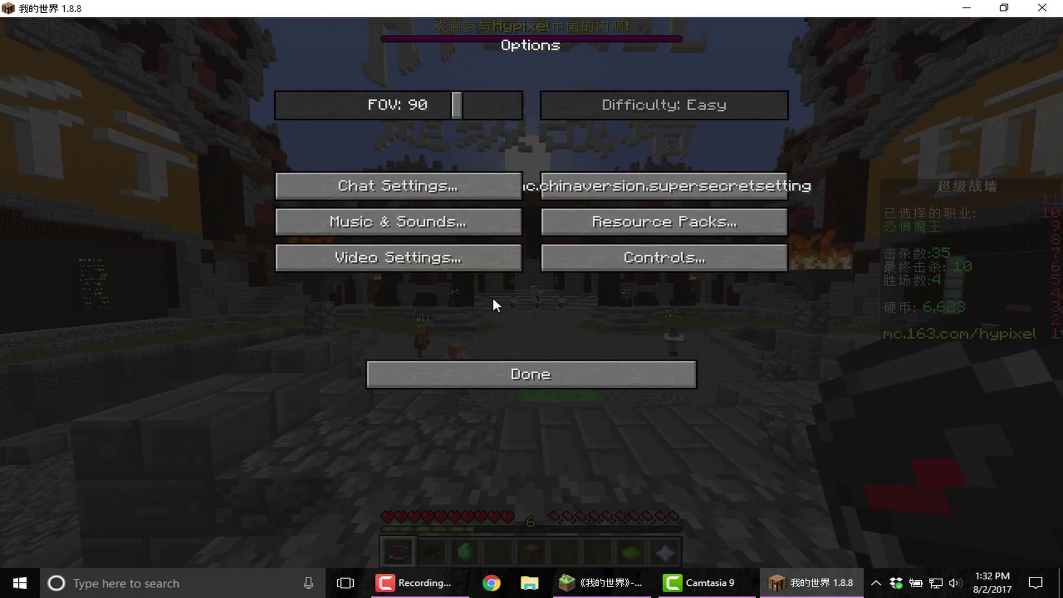
pyautogui.click(572, 218)
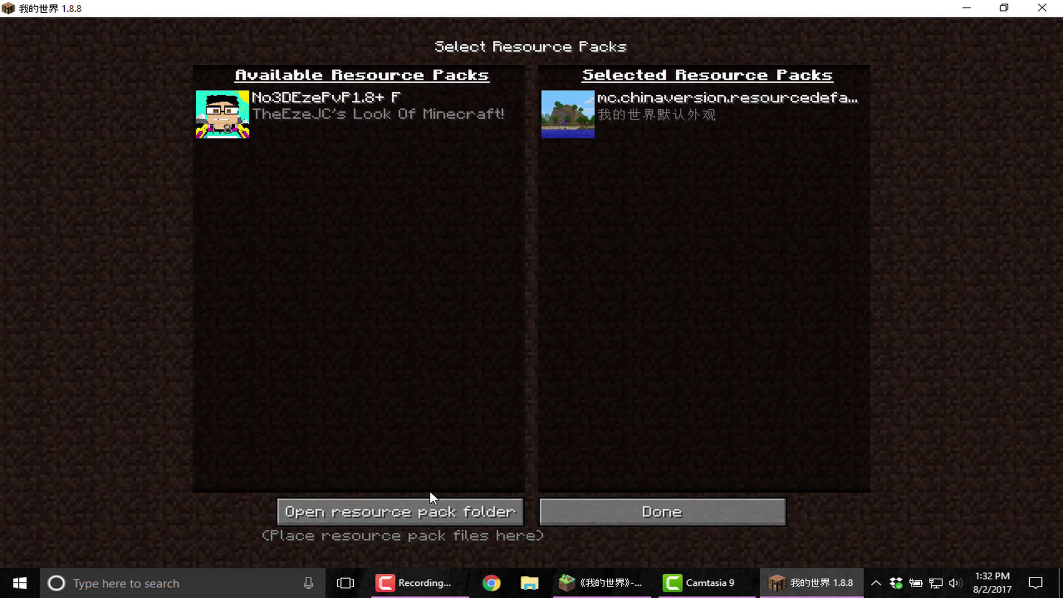
pyautogui.click(430, 507)
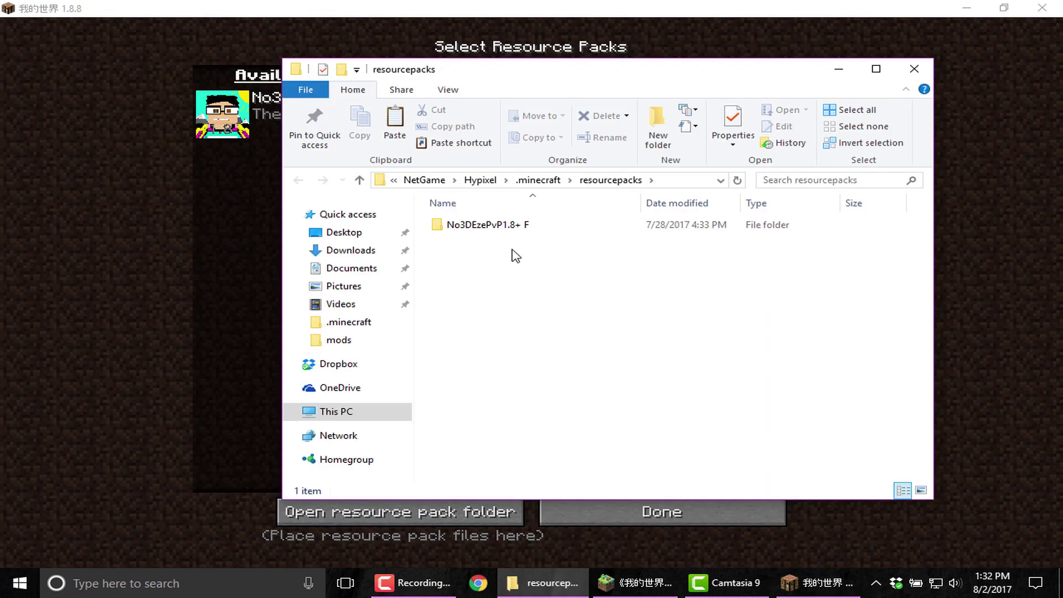
pyautogui.click(554, 179)
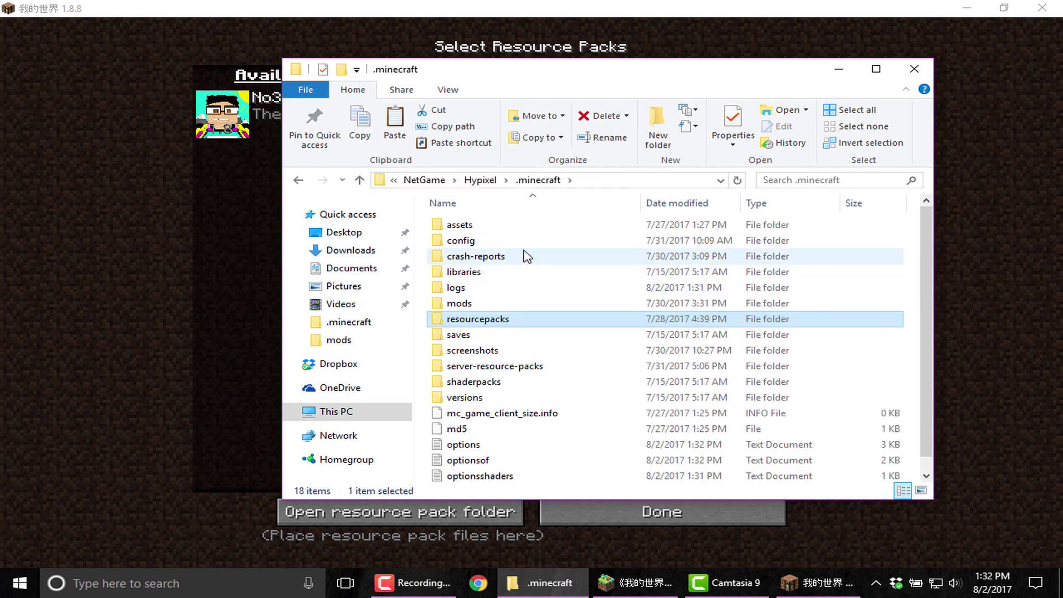
pyautogui.scroll(-1, 526, 256)
pyautogui.scroll(1, 527, 348)
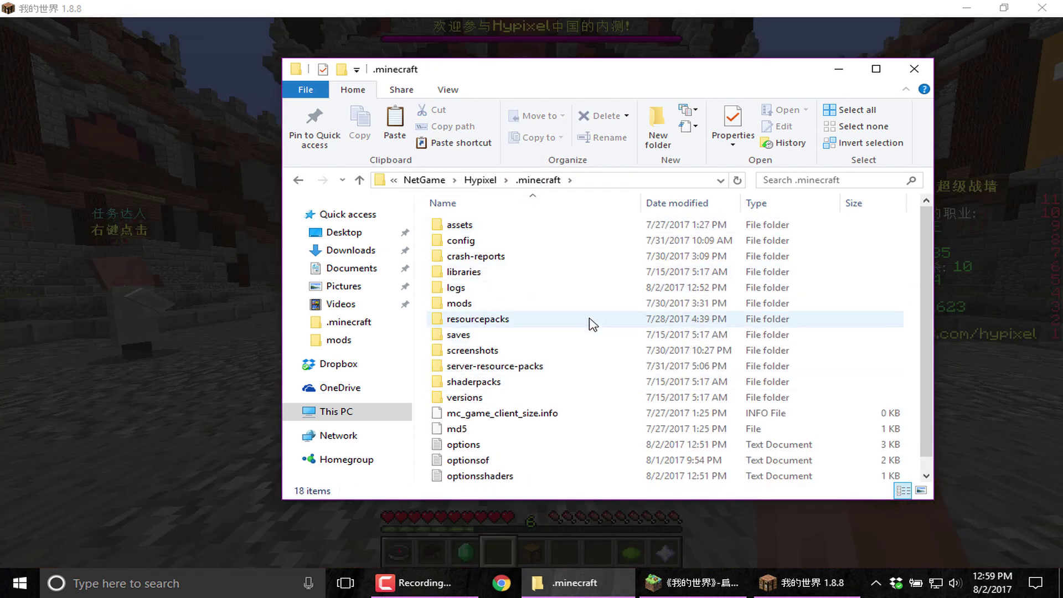
pyautogui.scroll(-1, 593, 325)
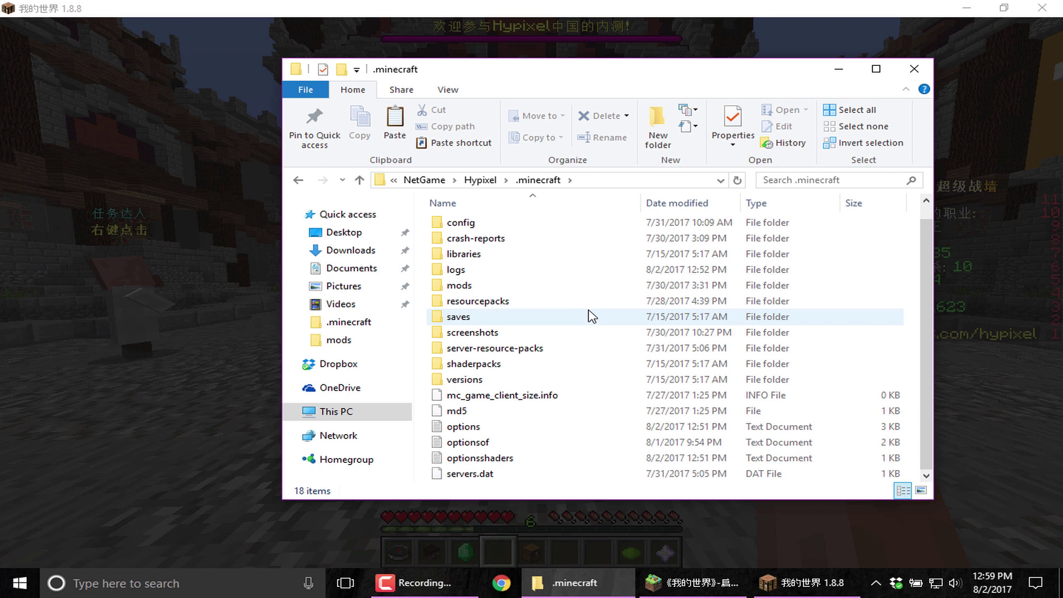
# - Resume play in the Mega Walls lobby, walk toward the castle, then bring back the .minecraft folder
pyautogui.click(840, 71)
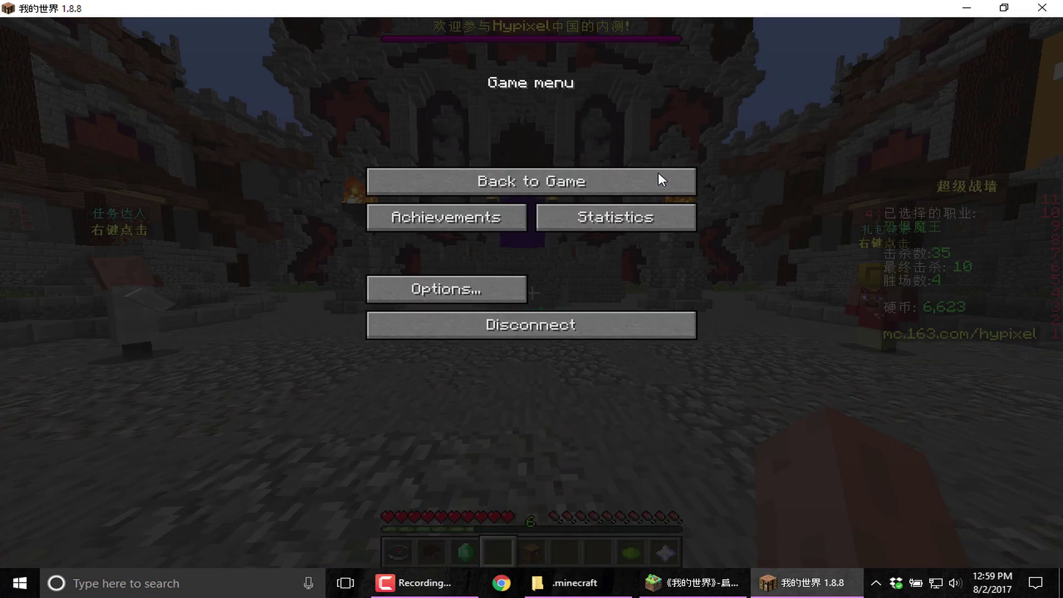
pyautogui.click(659, 180)
pyautogui.press('Escape')
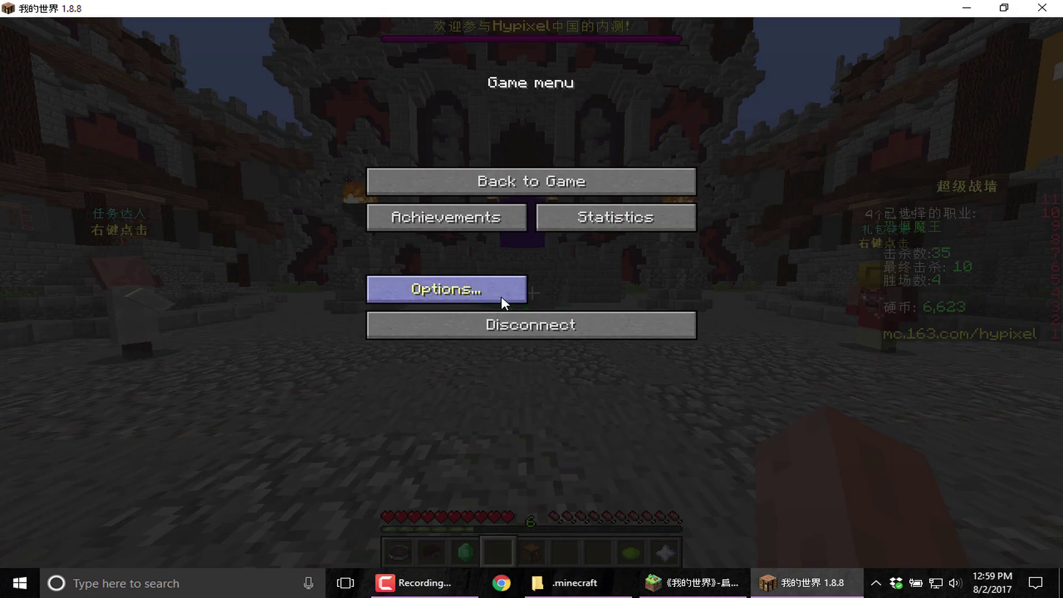
pyautogui.click(476, 188)
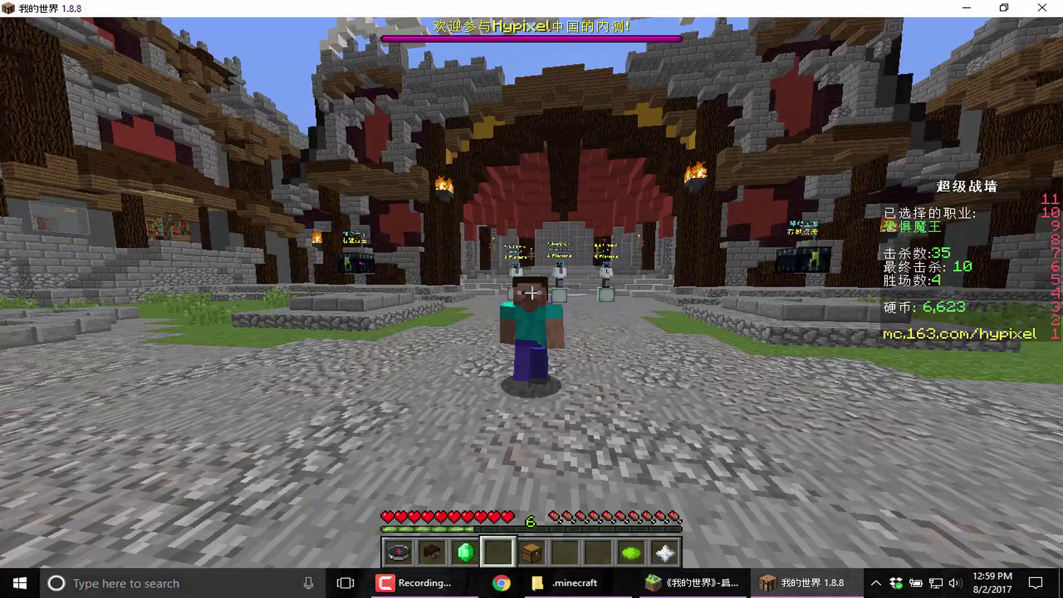
pyautogui.press('w')
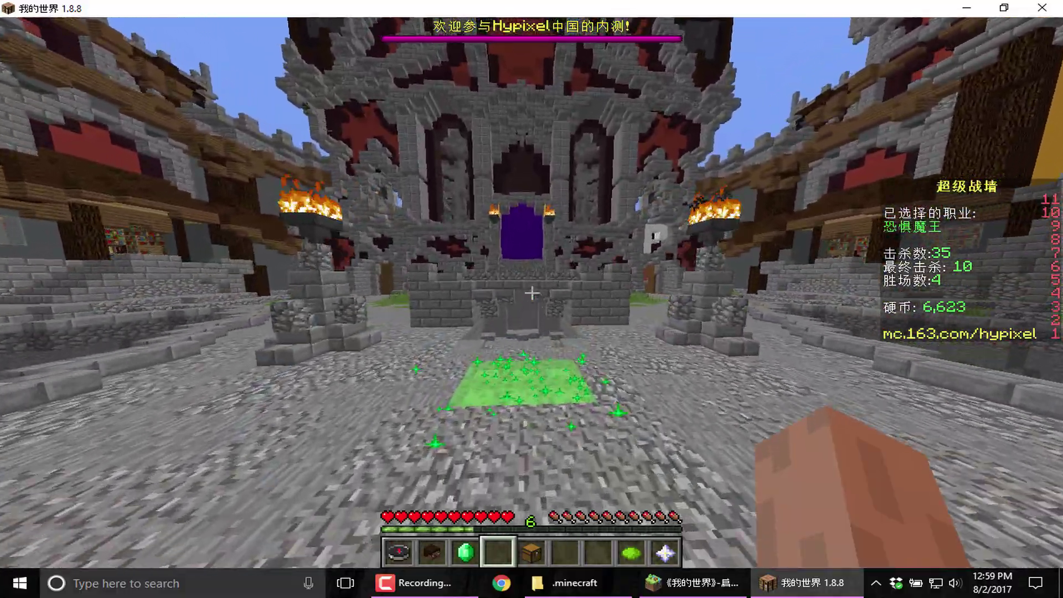
pyautogui.press('t')
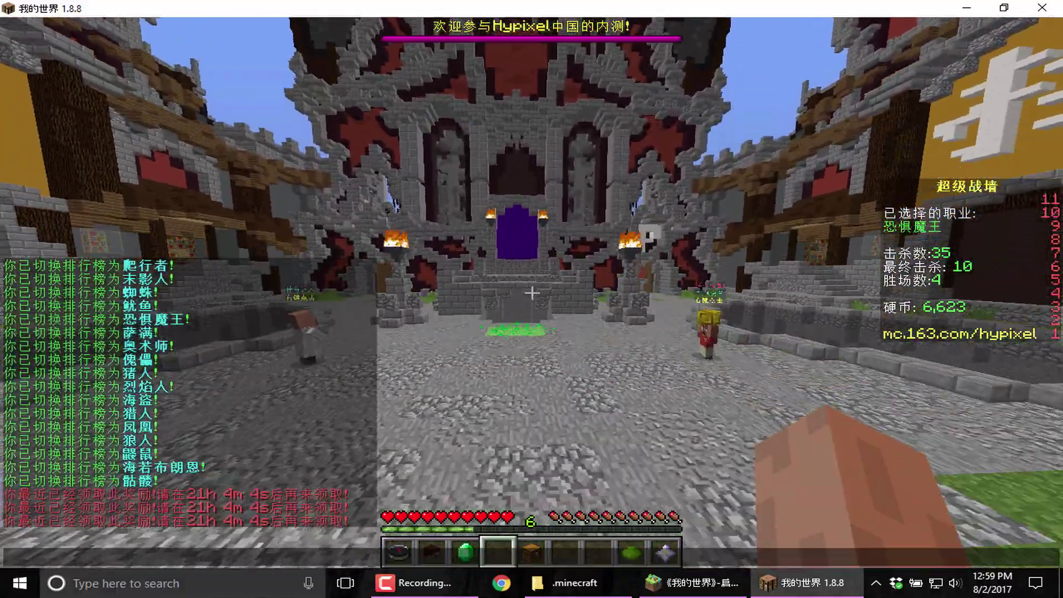
pyautogui.click(550, 590)
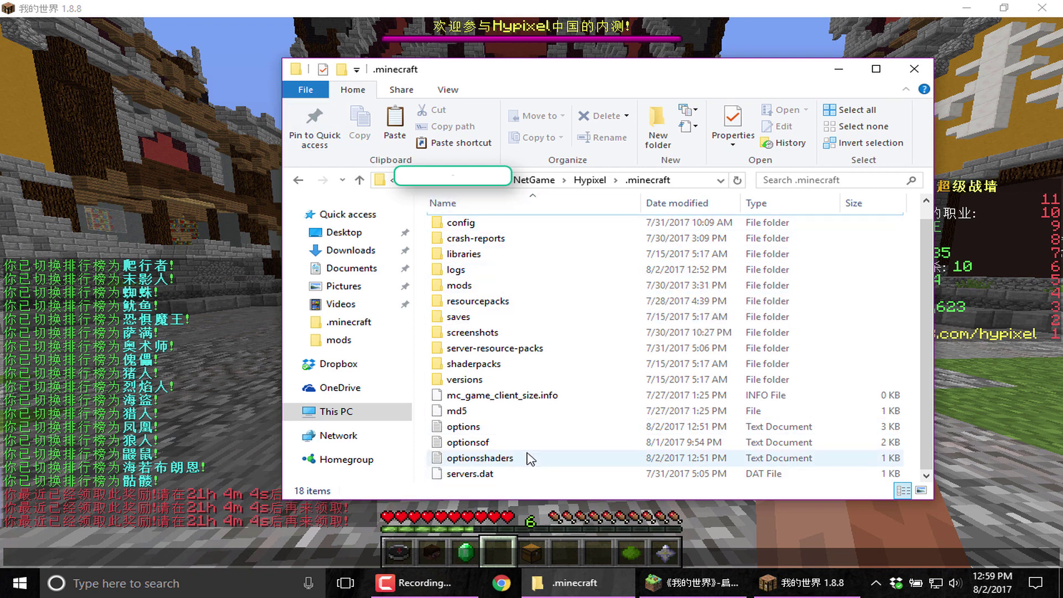
# - Open the mods folder, listing nine archives including OptiFine_1.8.8_HD_U_H8
pyautogui.scroll(1, 548, 297)
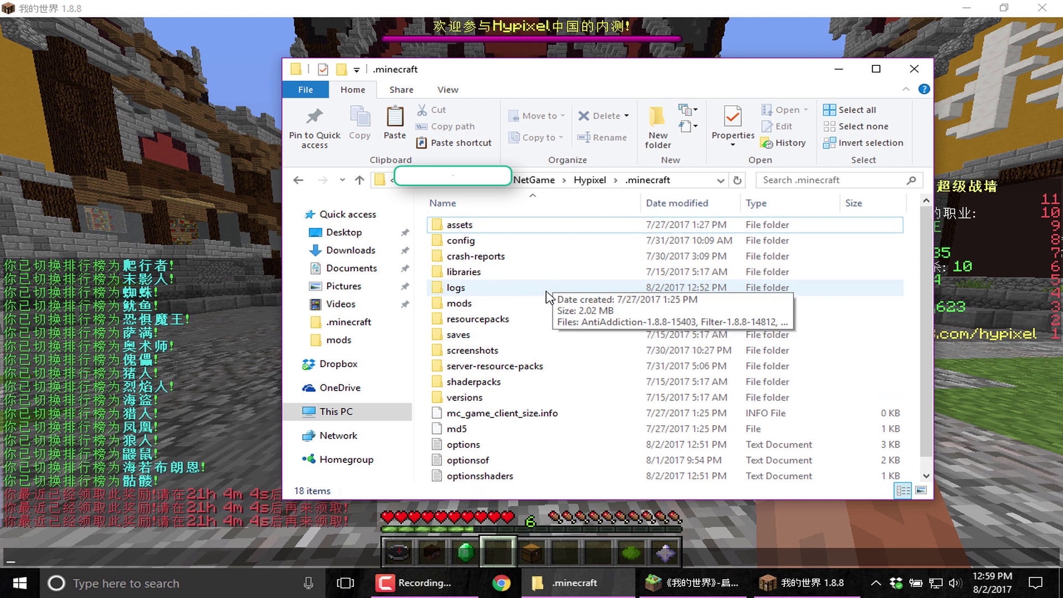
pyautogui.doubleClick(529, 305)
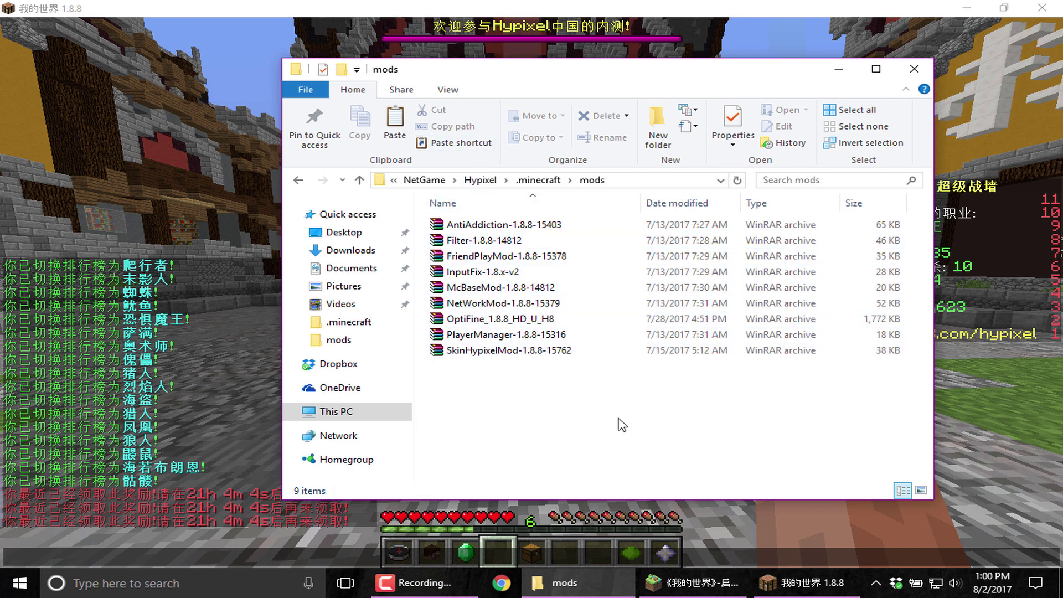
# - Back in the game, toggle the F5 camera and walk toward the nether portal
pyautogui.click(1028, 257)
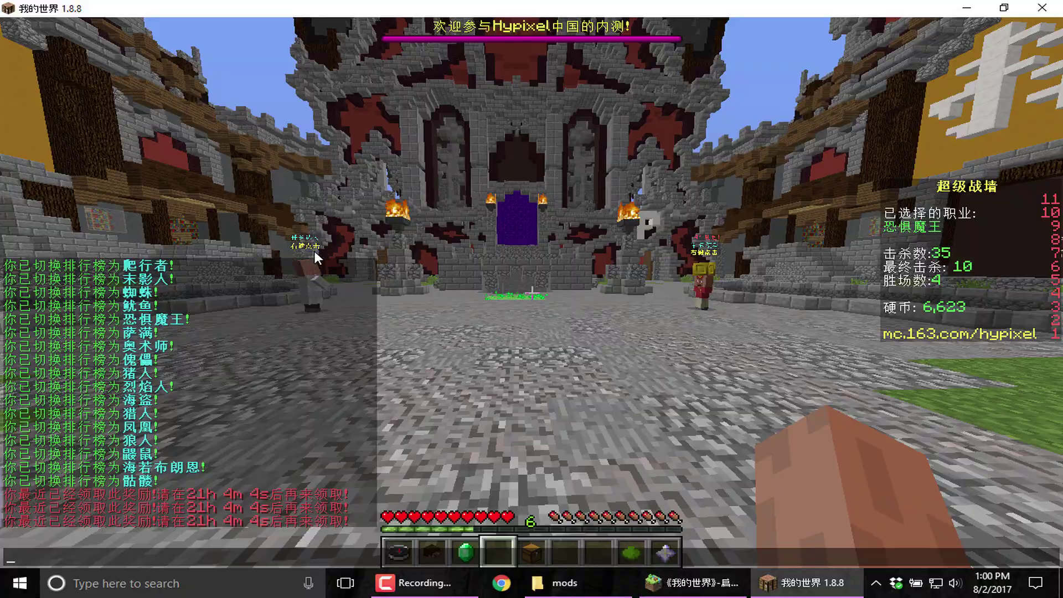
pyautogui.press('Escape')
pyautogui.press('F5')
pyautogui.press('F5')
pyautogui.press('F5')
pyautogui.press('w')
pyautogui.press('F5')
pyautogui.press('F5')
pyautogui.press('F5')
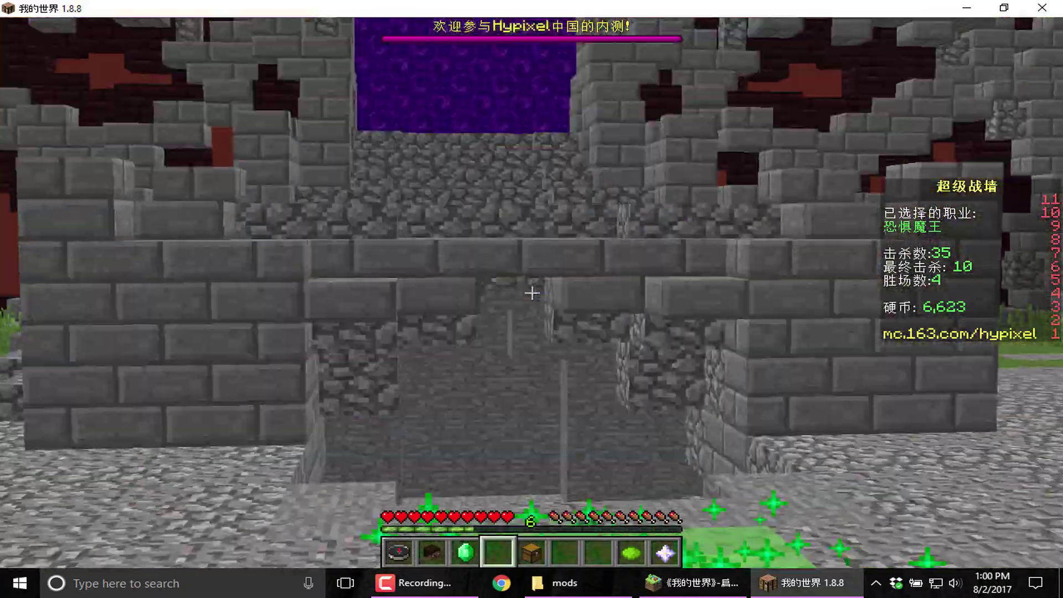
pyautogui.press('F5')
pyautogui.press('F5')
pyautogui.press('F5')
pyautogui.press('w')
pyautogui.press('t')
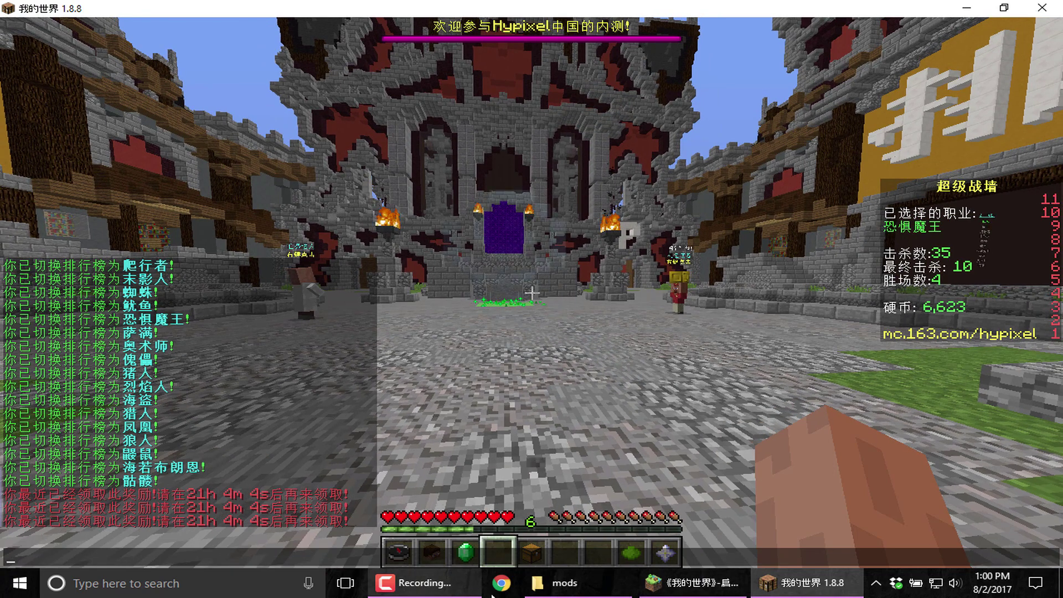
# - Return to Explorer, go up to .minecraft and open the resourcepacks folder
pyautogui.click(625, 588)
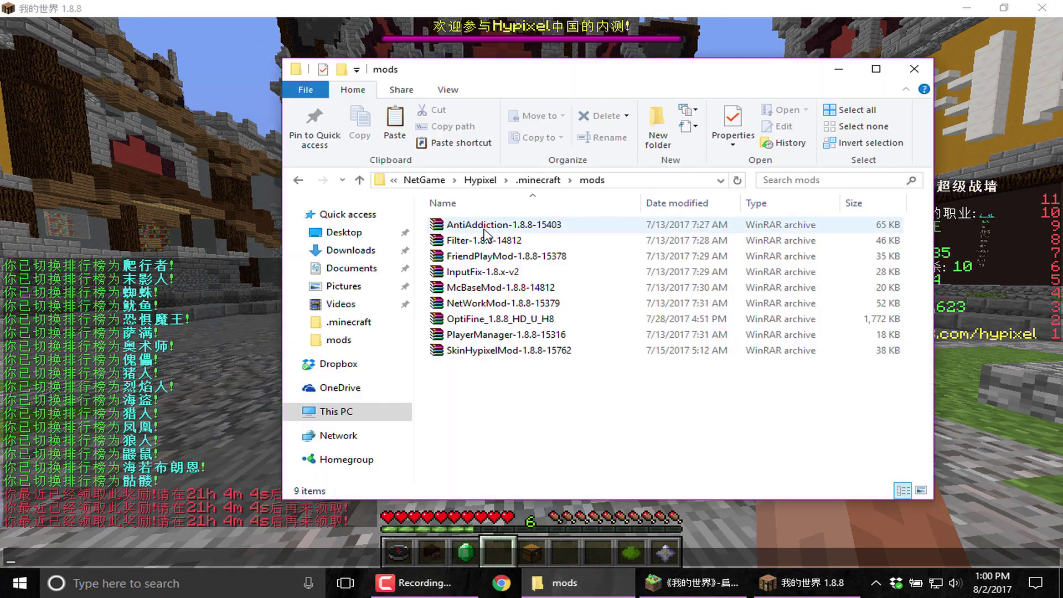
pyautogui.click(538, 180)
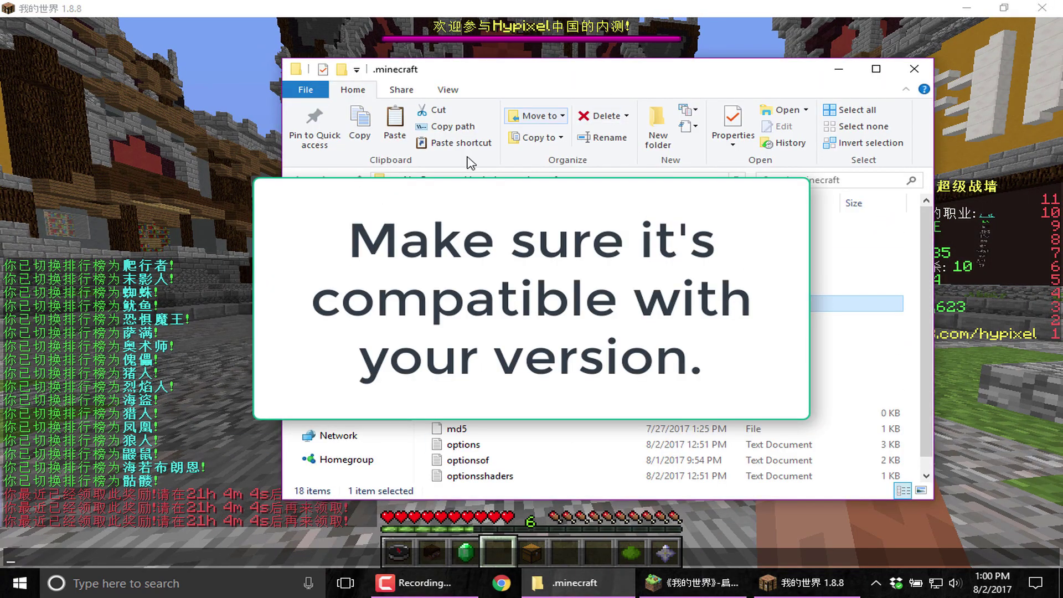
pyautogui.click(525, 320)
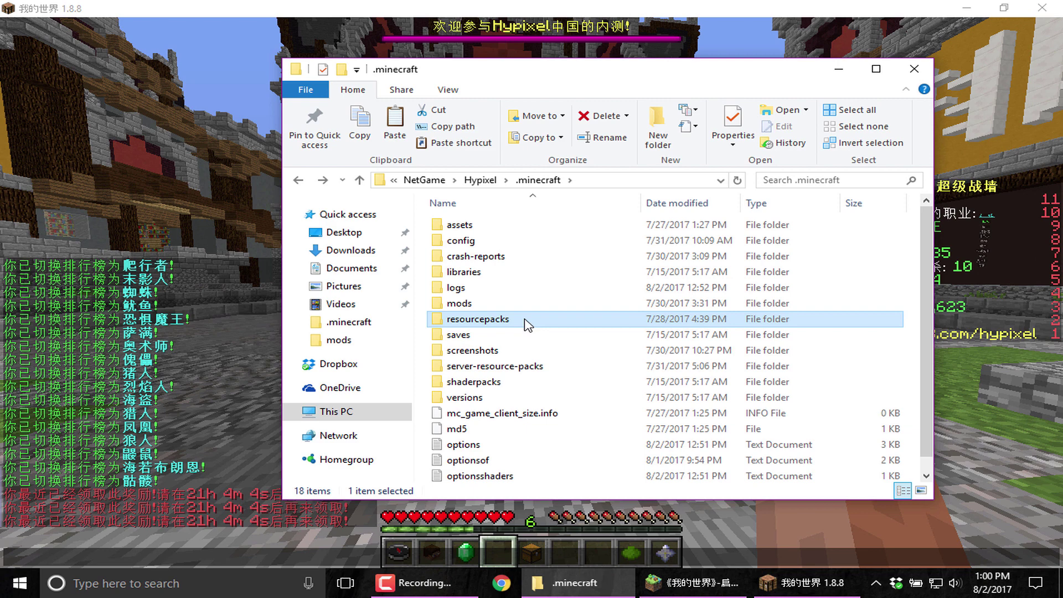
pyautogui.doubleClick(525, 321)
pyautogui.rightClick(518, 320)
pyautogui.click(510, 369)
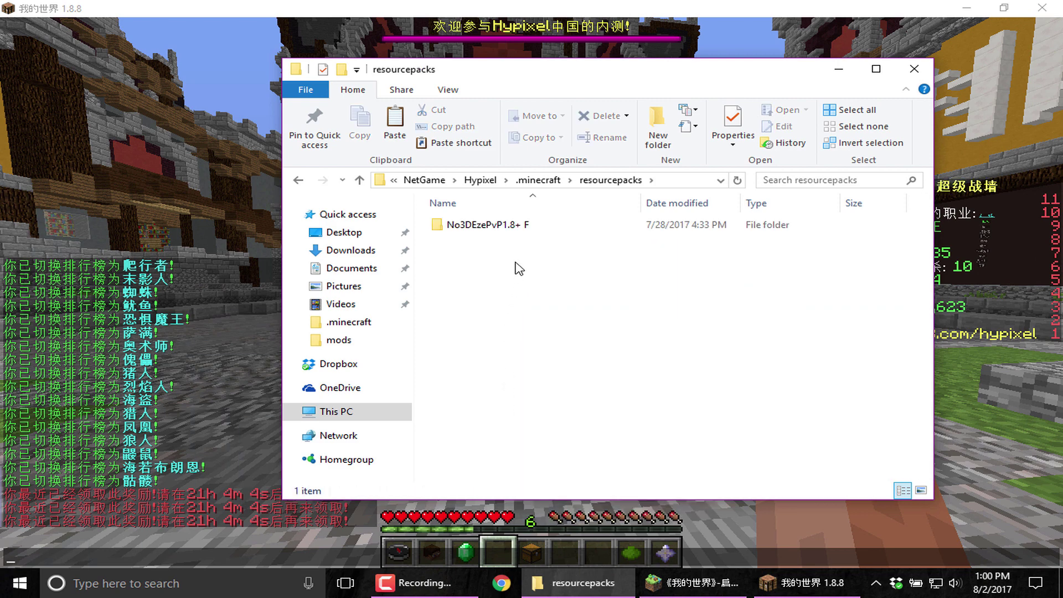
# - Look inside the No3DEzePvP1.8+ F pack, go back, and close File Explorer
pyautogui.click(532, 227)
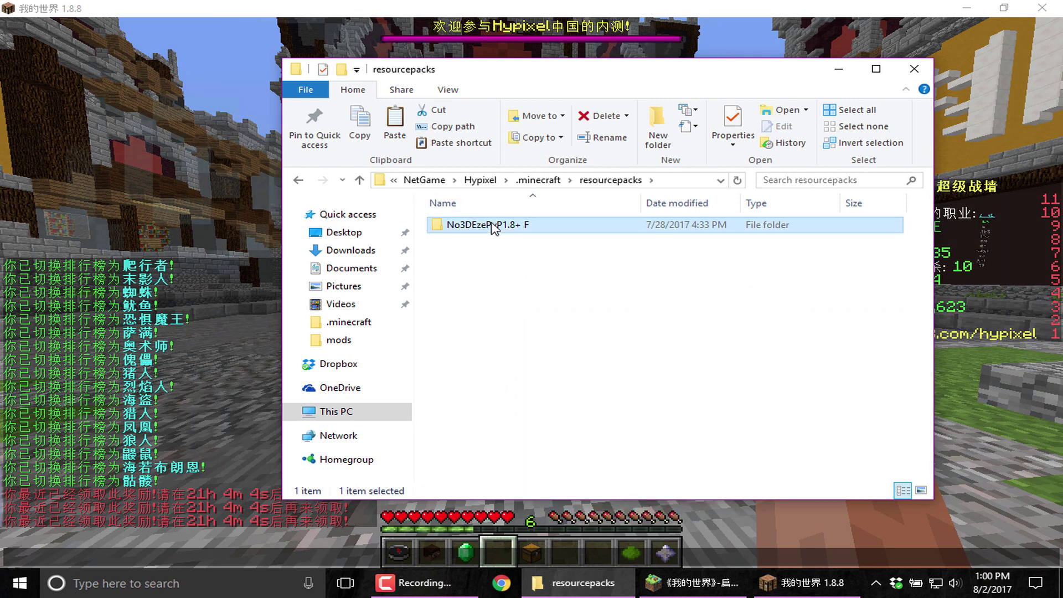
pyautogui.doubleClick(551, 233)
pyautogui.click(359, 181)
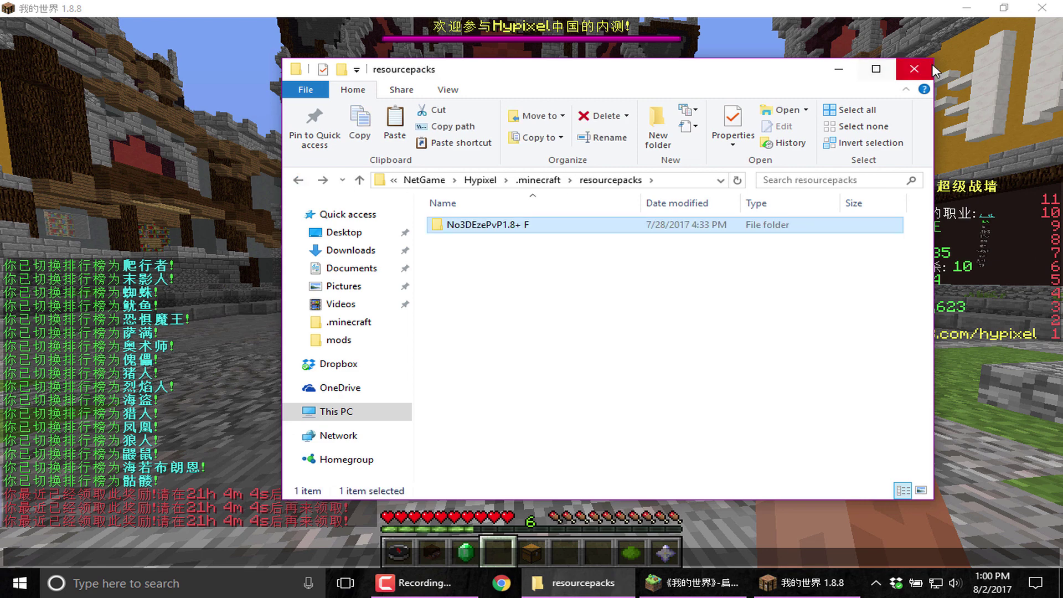
pyautogui.click(914, 69)
# - Move No3DEzePvP1.8+ F into the selected resource packs via Options > Resource Packs
pyautogui.press('Escape')
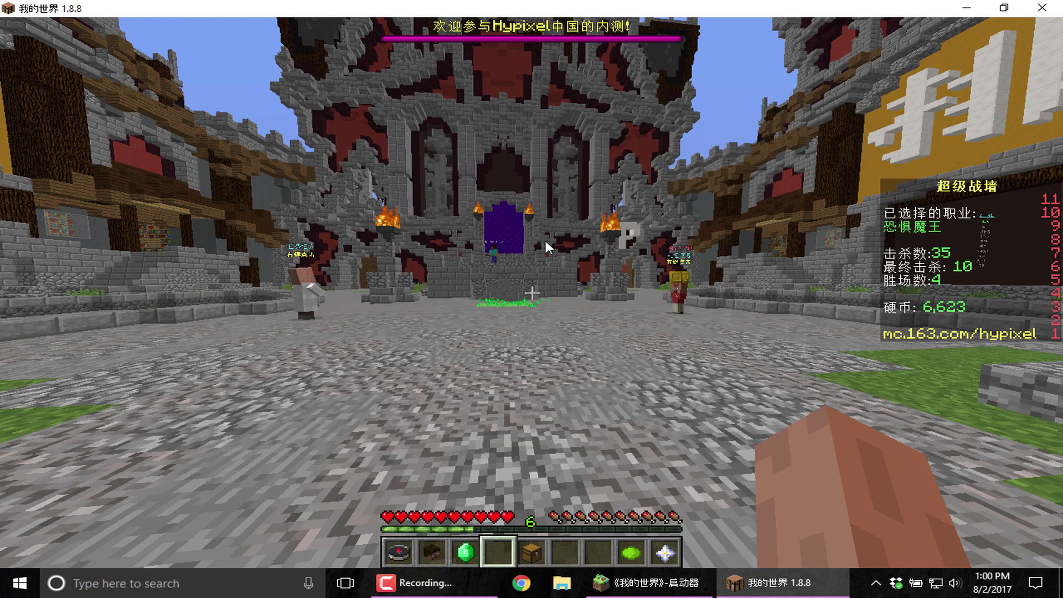
pyautogui.press('Escape')
pyautogui.click(491, 293)
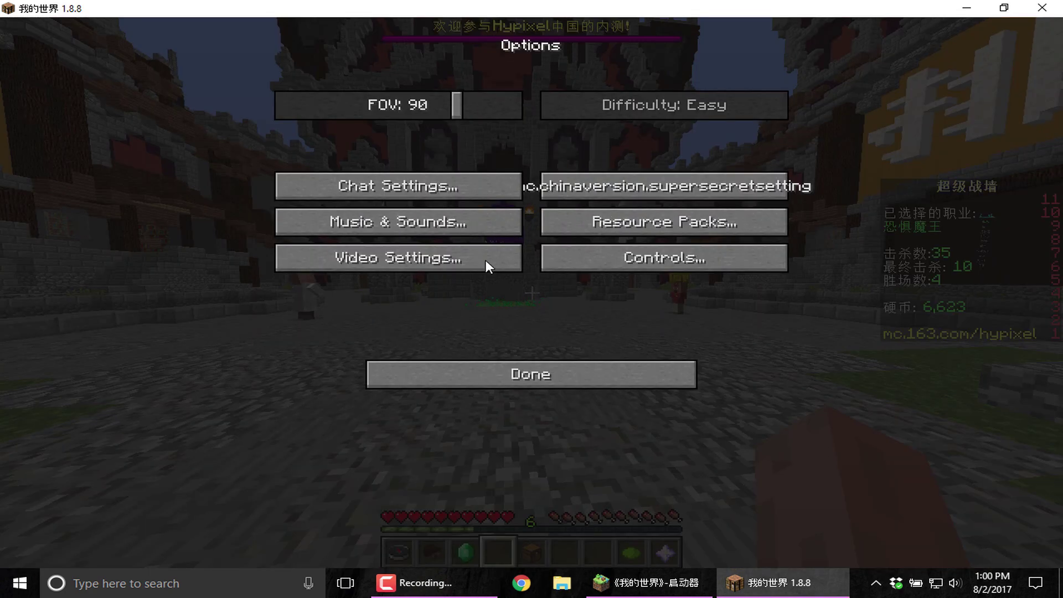
pyautogui.click(592, 223)
pyautogui.click(224, 113)
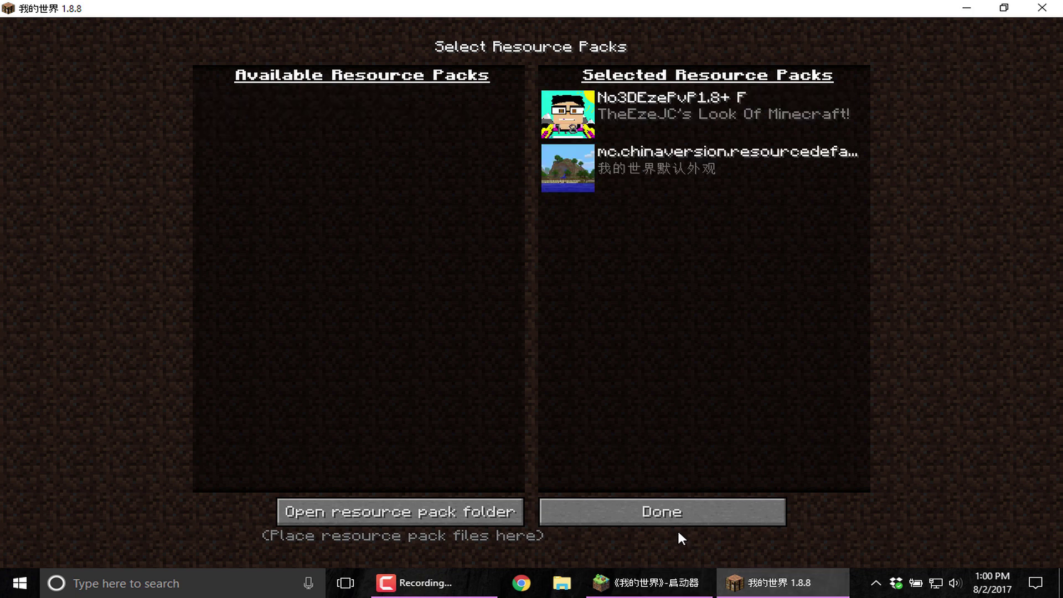